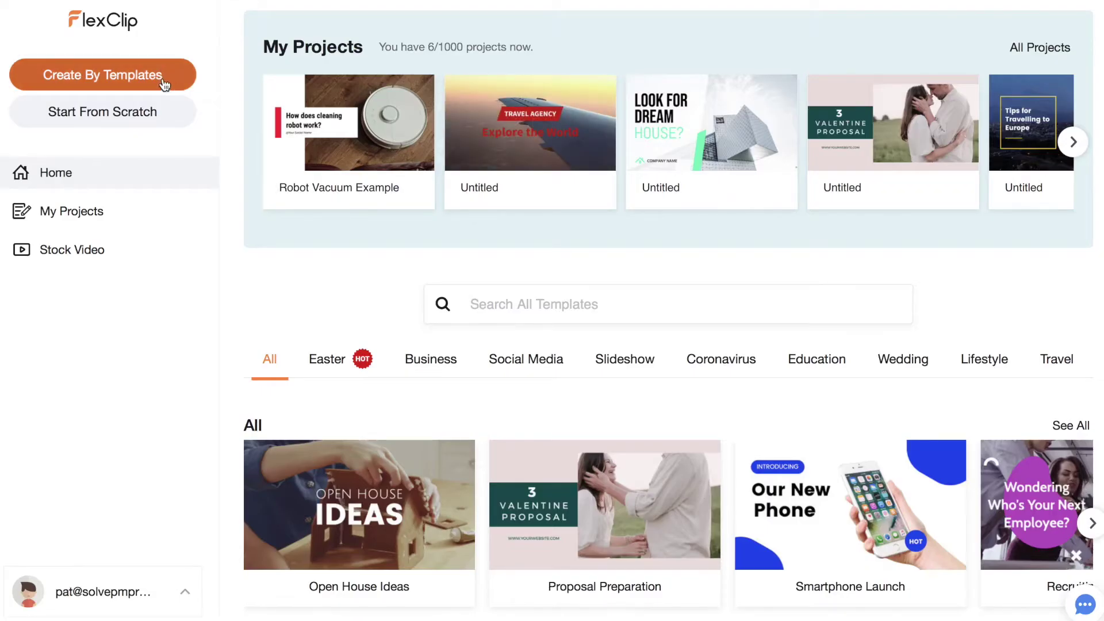
- Glance at the template library, then create a blank project from scratch in 16:9
left_click(135, 78)
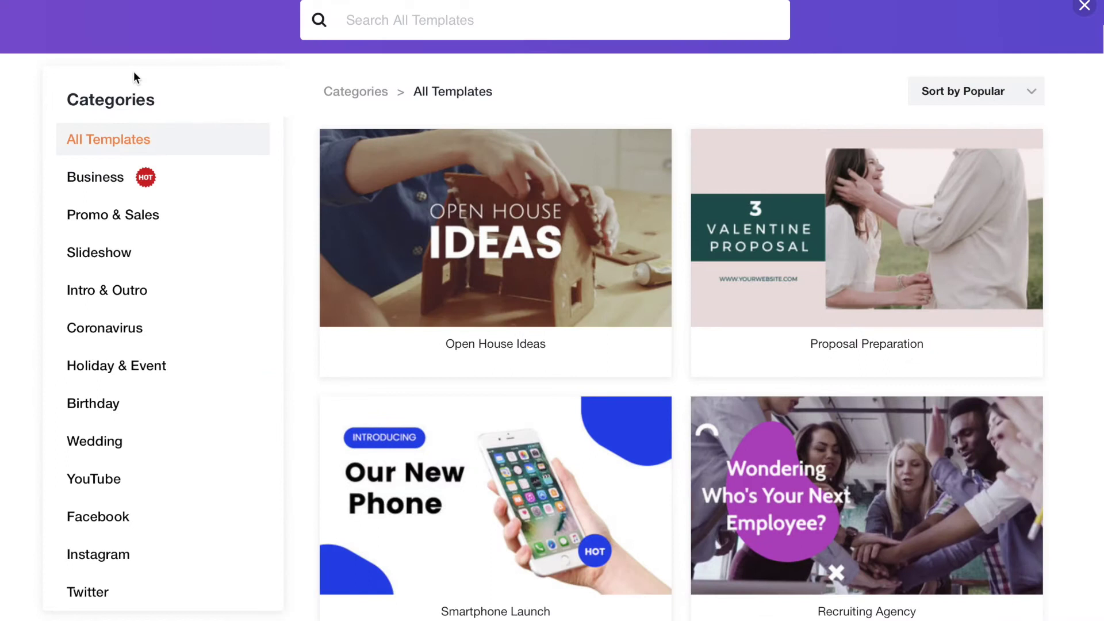
left_click(1084, 7)
left_click(144, 111)
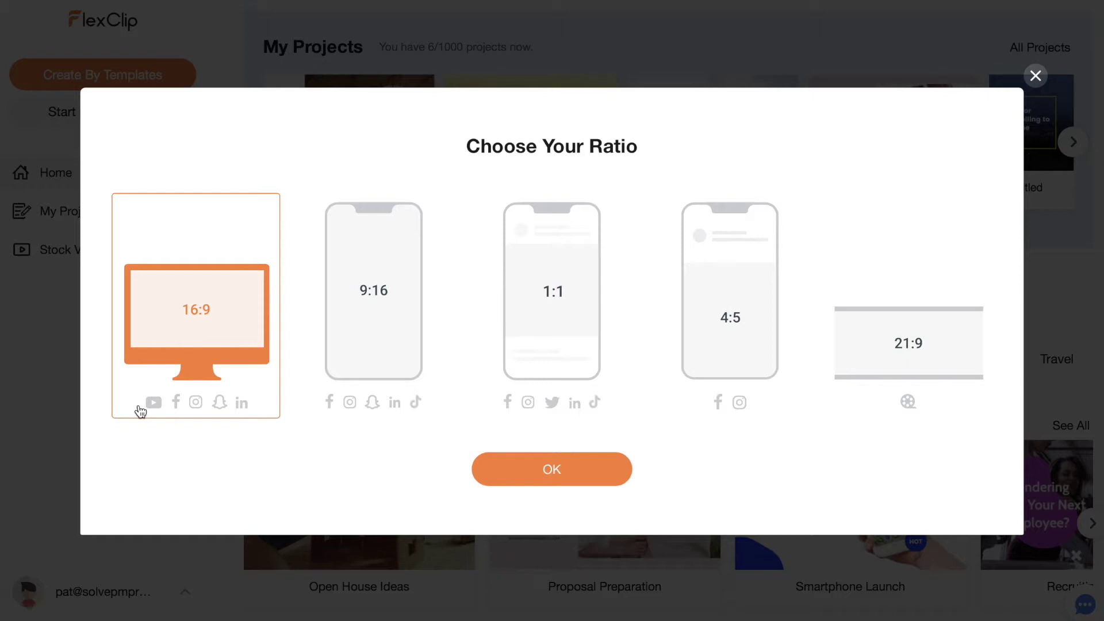
left_click(532, 464)
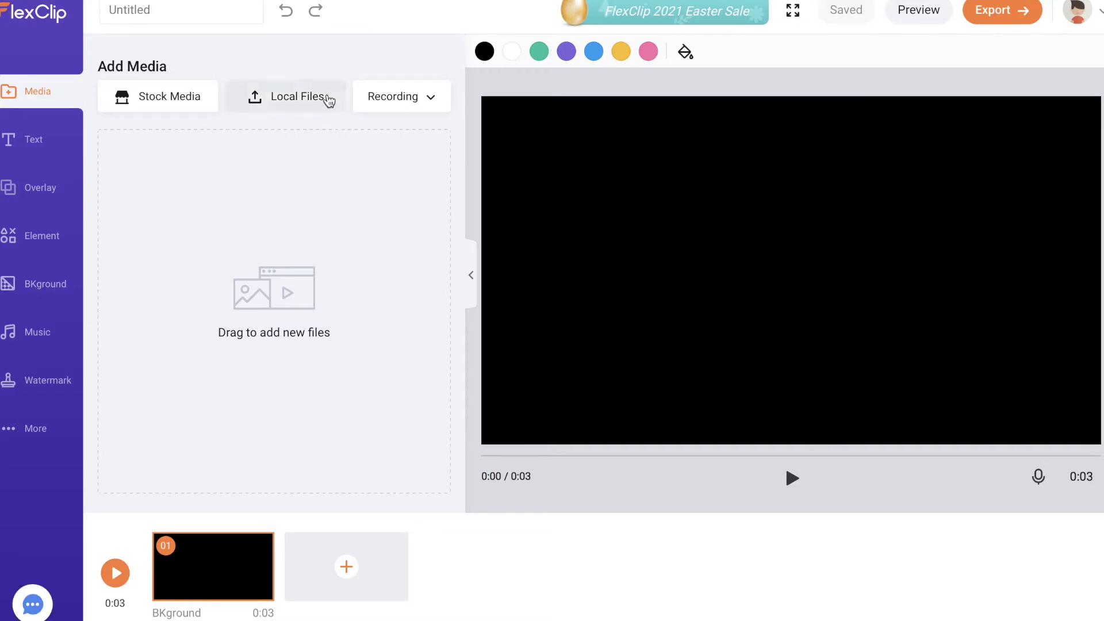
- Preview the forest meditation clip in Background stock videos and add it to the media library
left_click(187, 96)
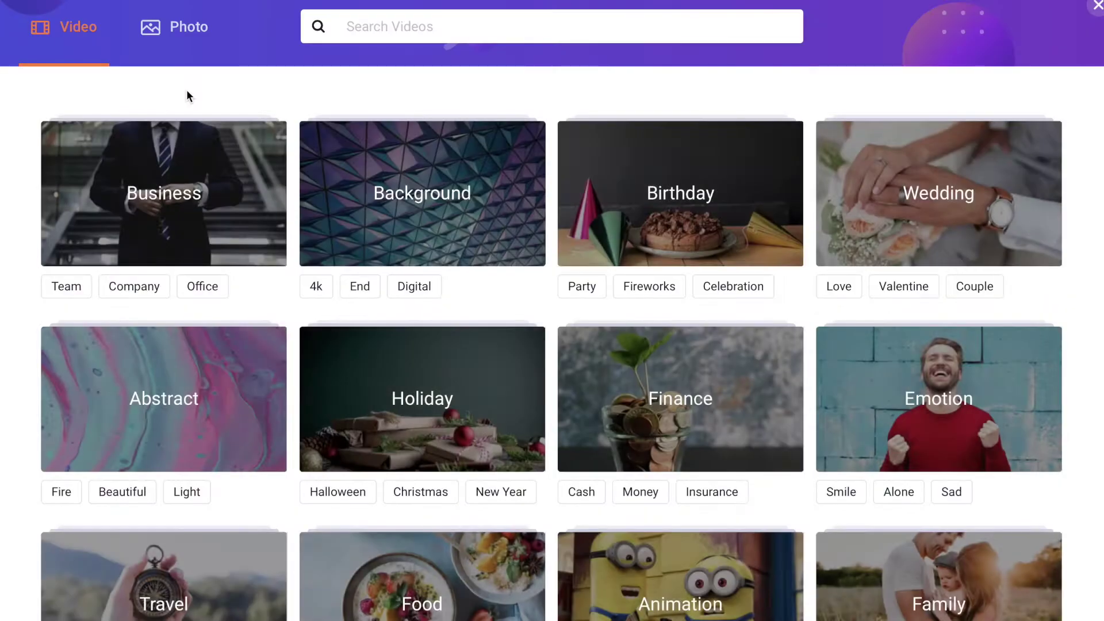
left_click(398, 237)
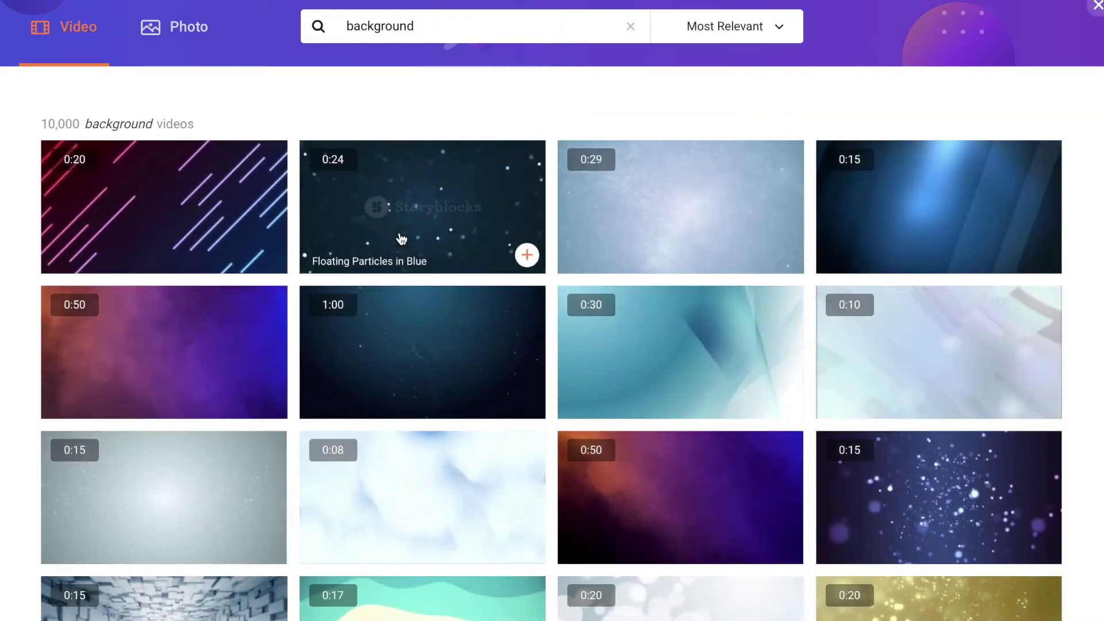
scroll(401, 240, "down", 1)
scroll(399, 242, "down", 1)
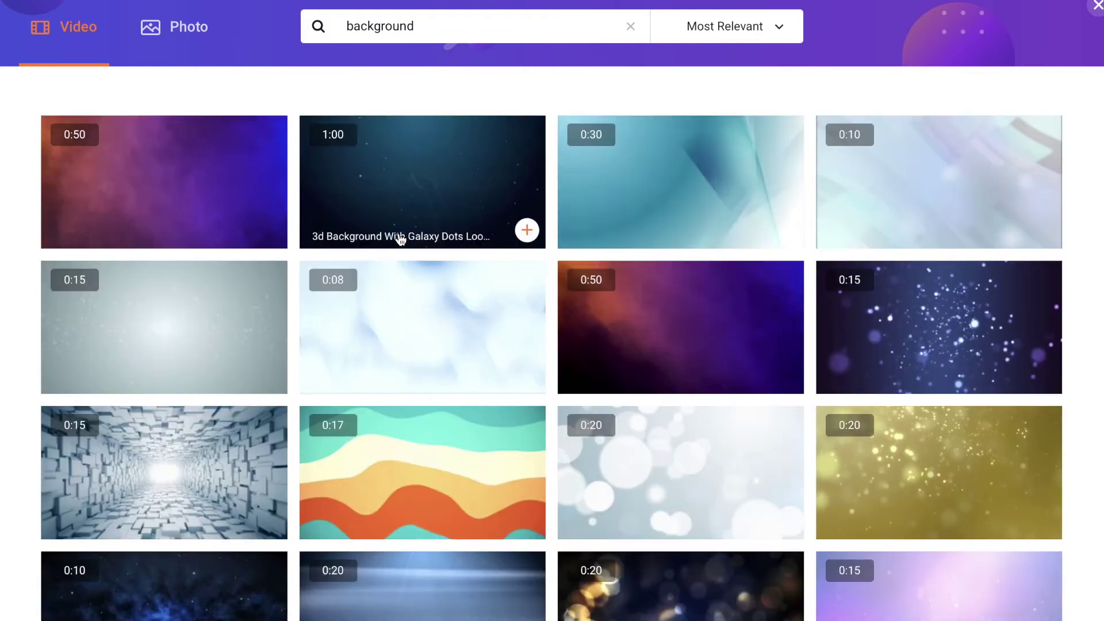
scroll(395, 247, "down", 2)
scroll(389, 248, "down", 1)
scroll(389, 260, "down", 1)
scroll(389, 265, "down", 1)
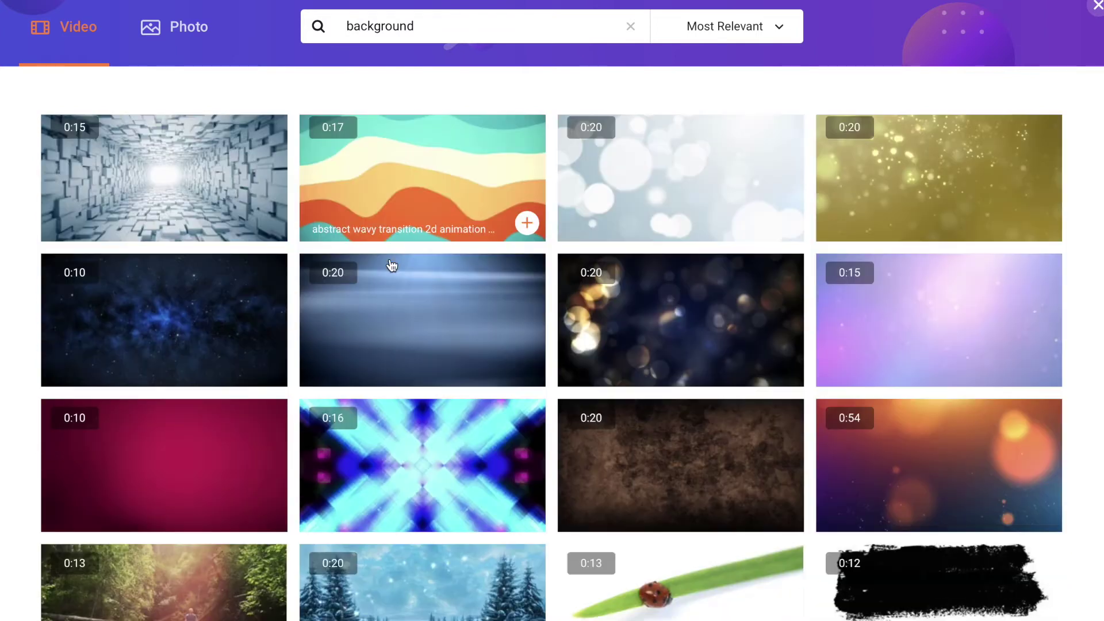
scroll(391, 266, "down", 1)
scroll(391, 266, "down", 1)
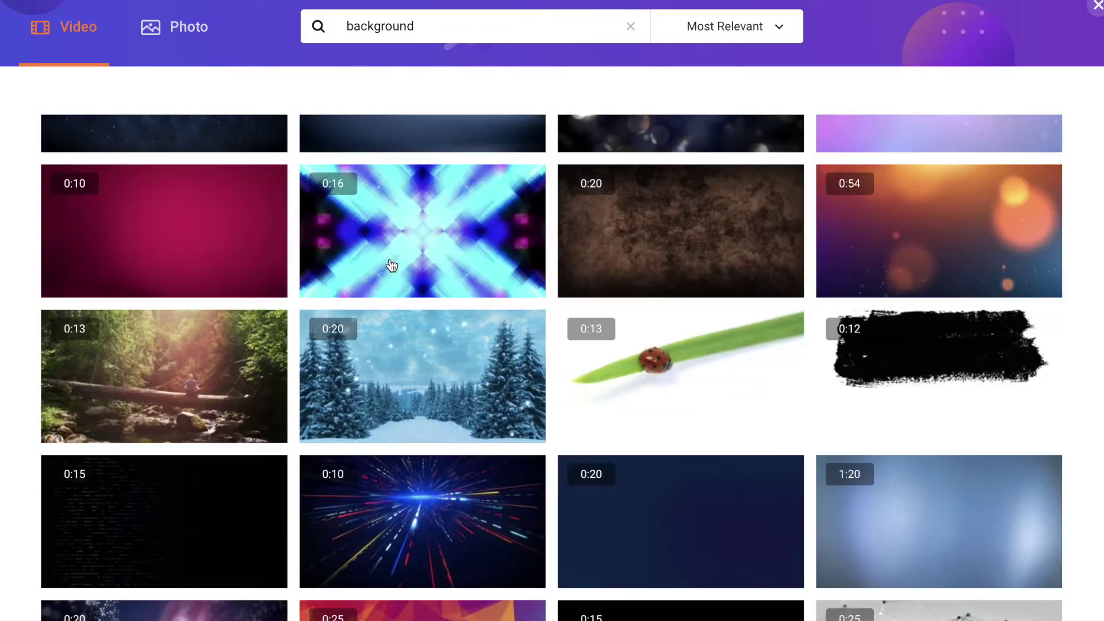
scroll(392, 265, "down", 1)
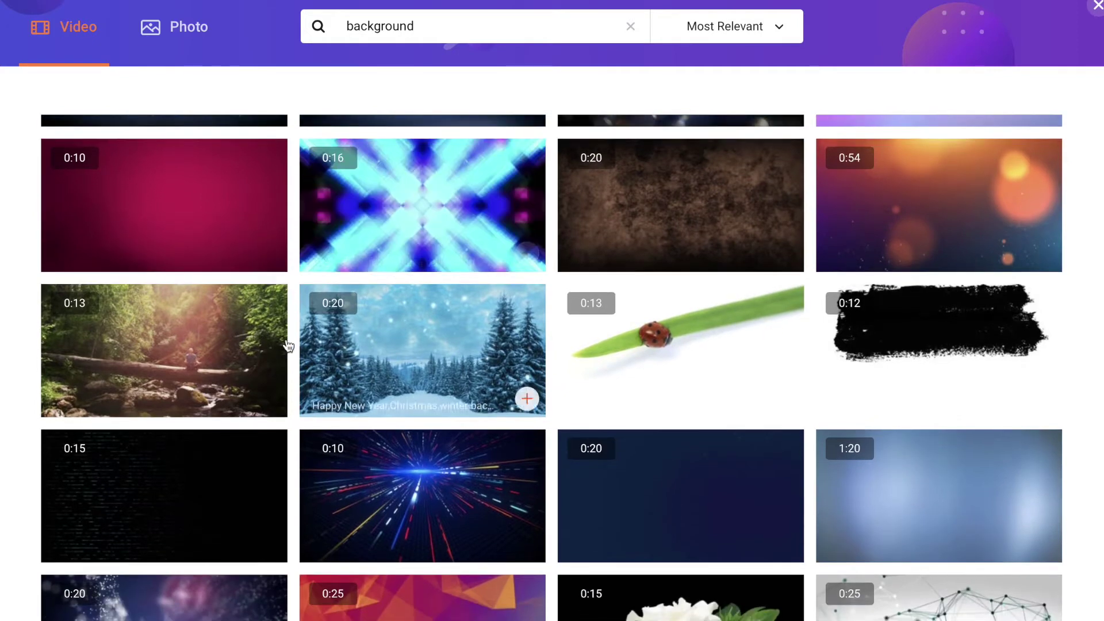
left_click(243, 366)
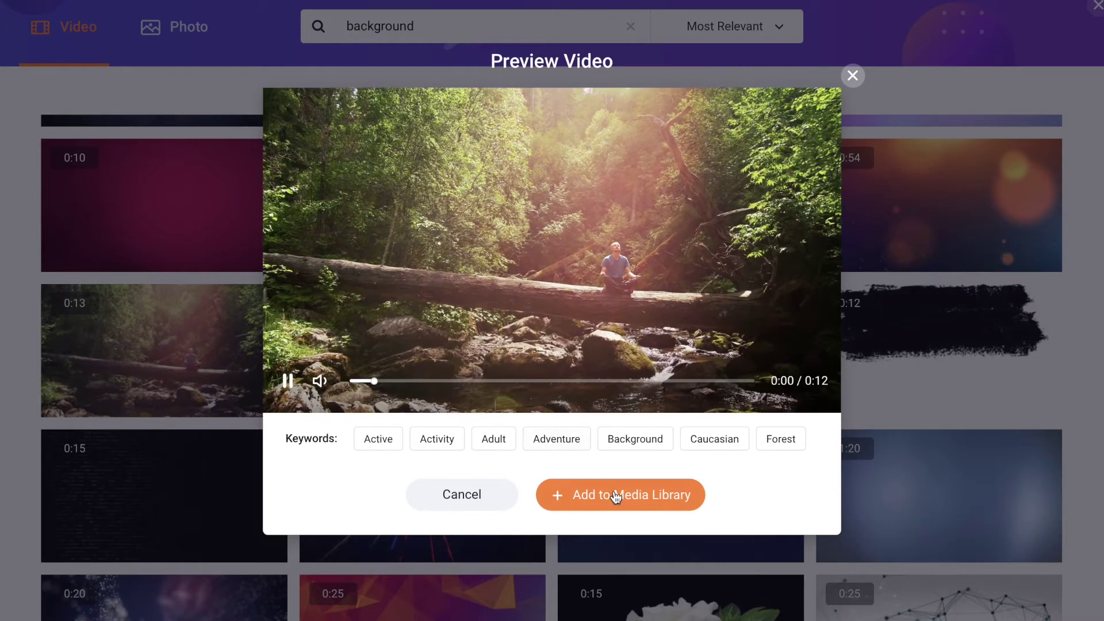
left_click(619, 496)
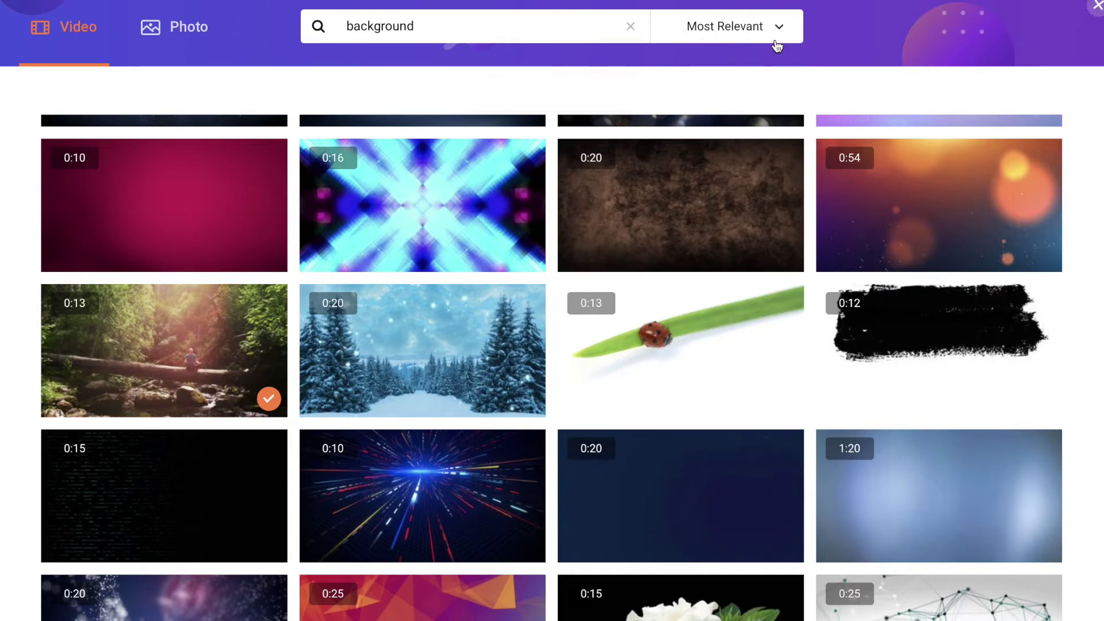
- Drop the forest clip onto the first scene and add a Boundary Left animated title
left_click(1097, 6)
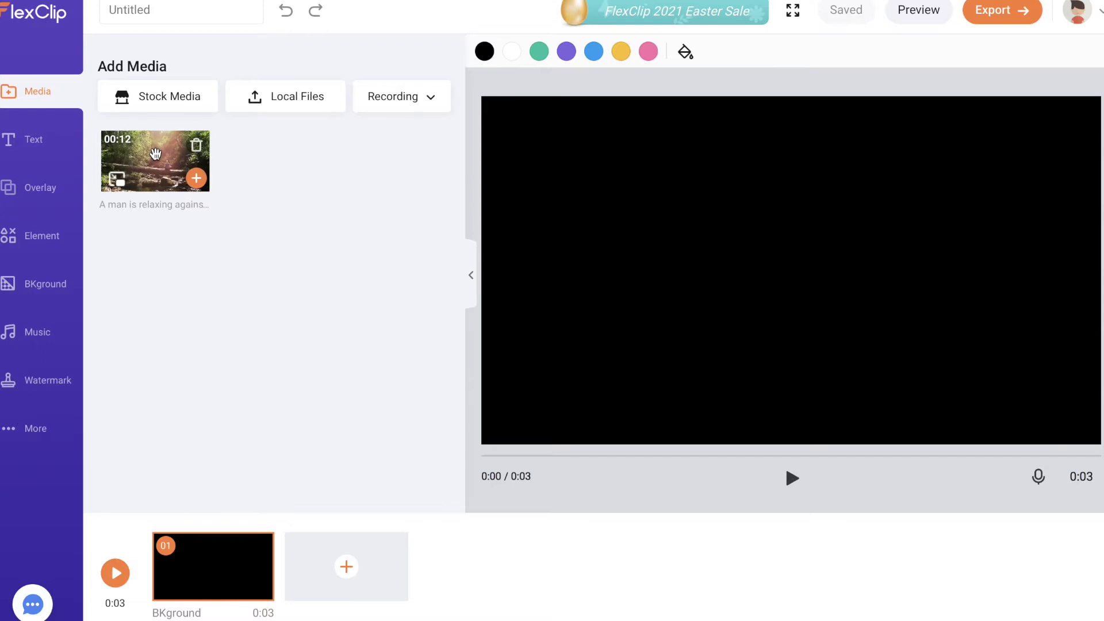
left_click_drag(154, 154, 628, 219)
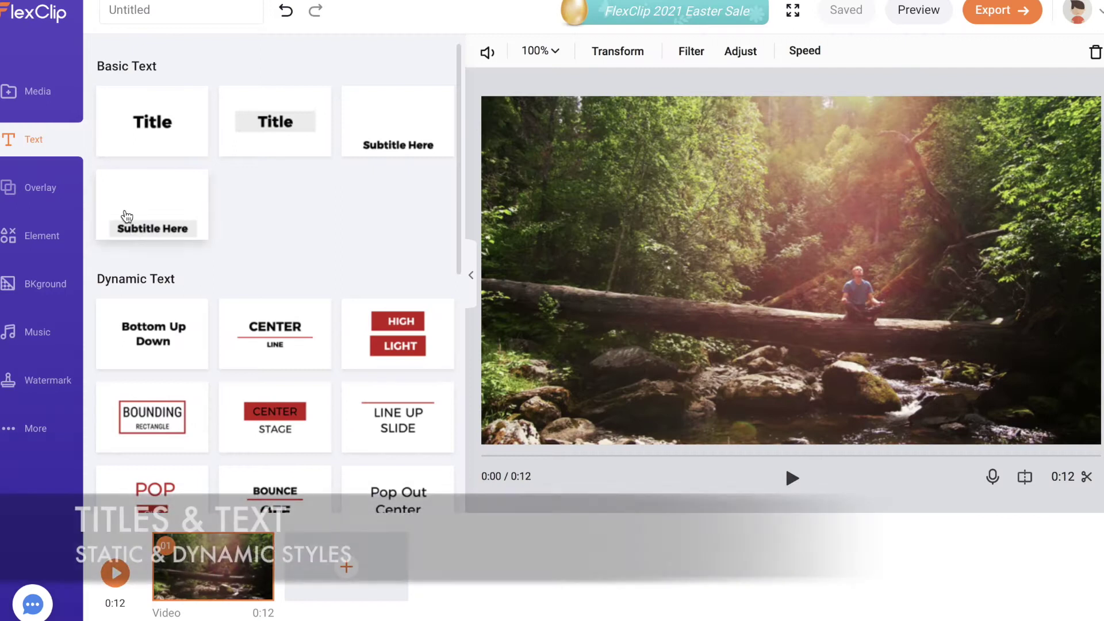
scroll(311, 284, "down", 3)
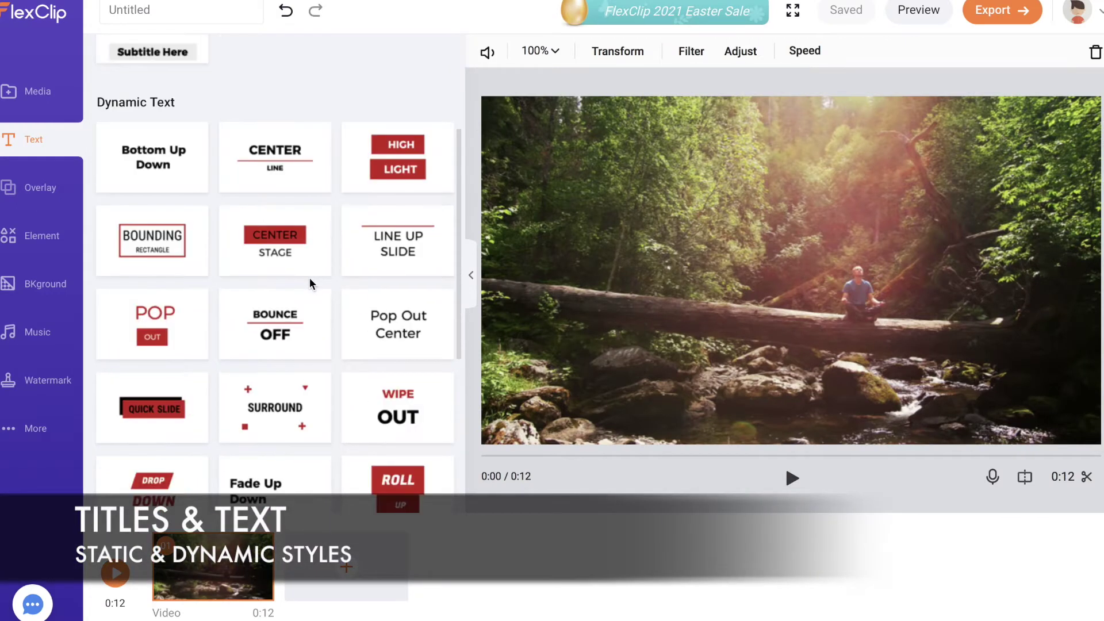
scroll(311, 285, "down", 1)
scroll(310, 285, "down", 1)
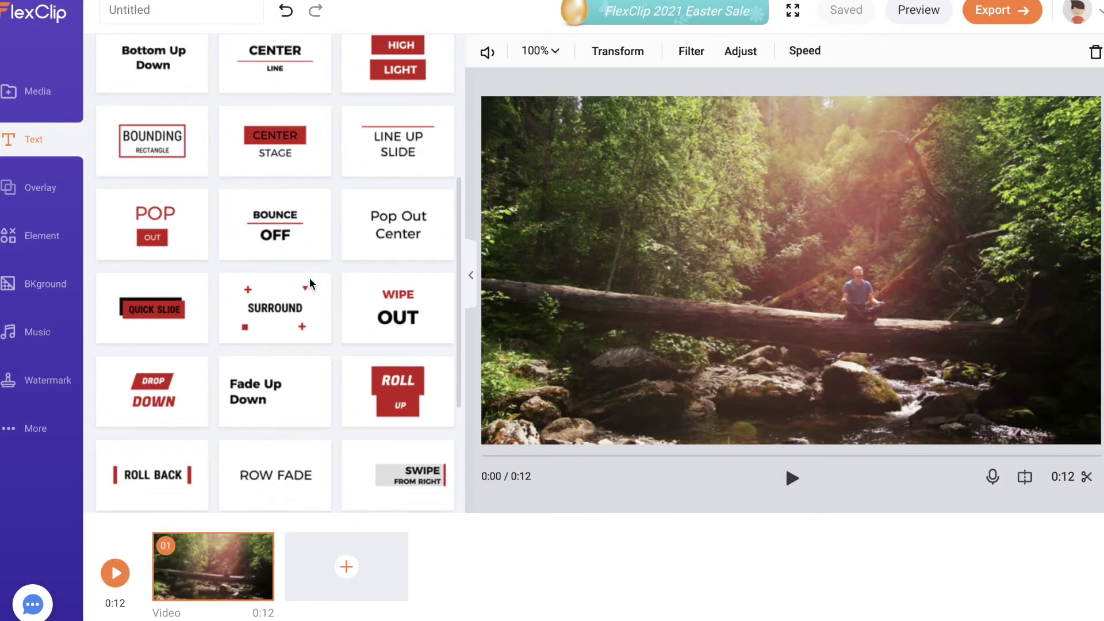
scroll(311, 285, "down", 2)
scroll(311, 285, "down", 1)
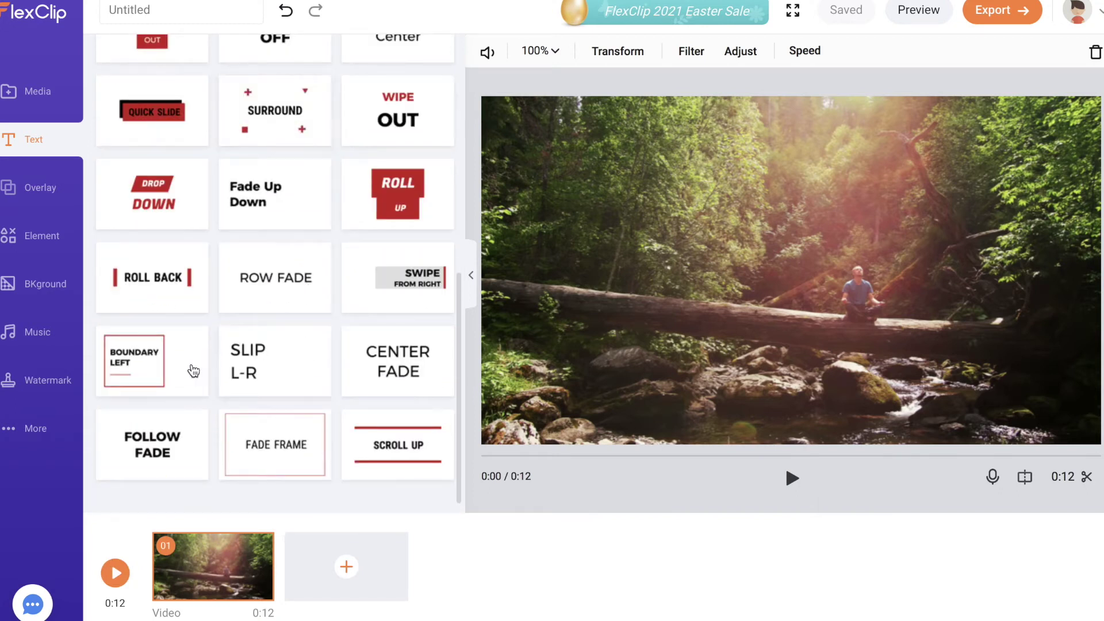
left_click(194, 371)
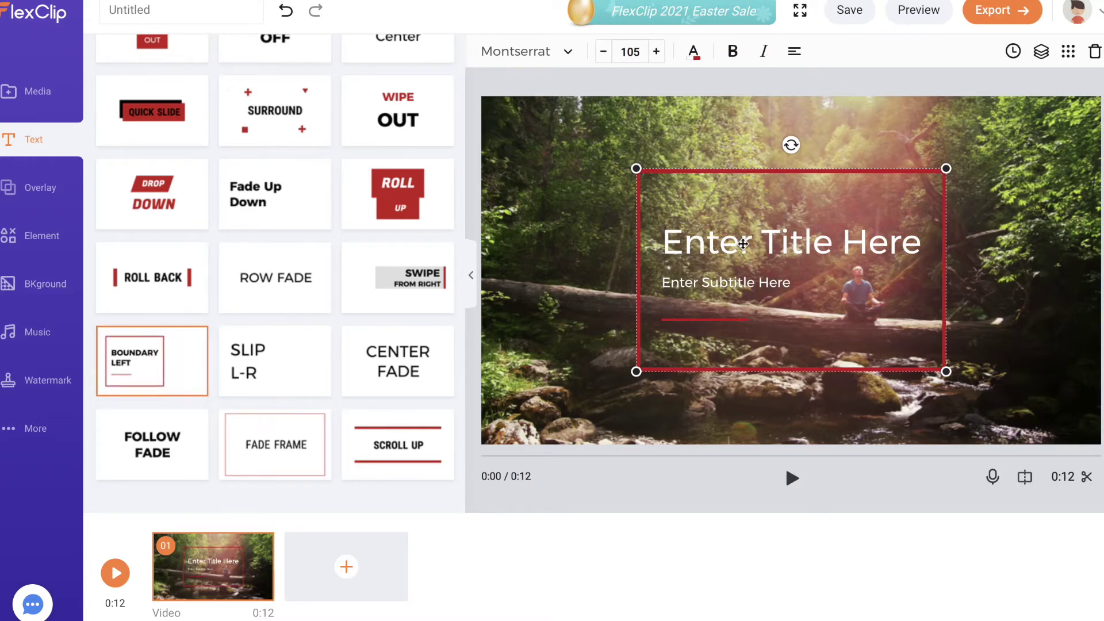
- Edit the title to 'LOVE MAKING VIDEOS?' / 'Check Out FlexClip!' in yellow Cabin font
double_click(742, 244)
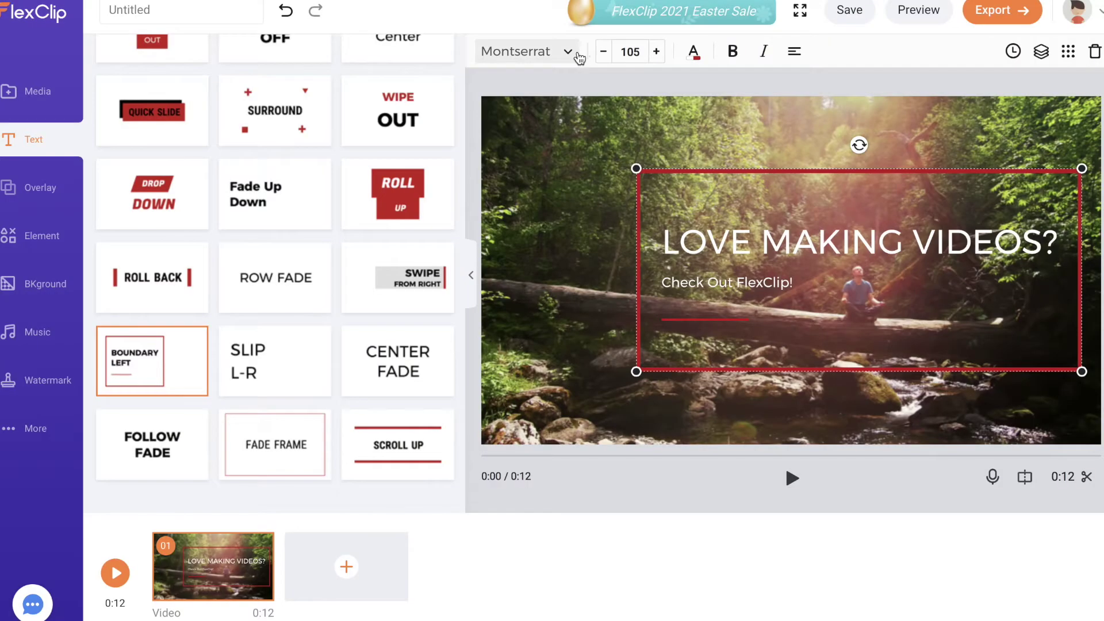
left_click(567, 52)
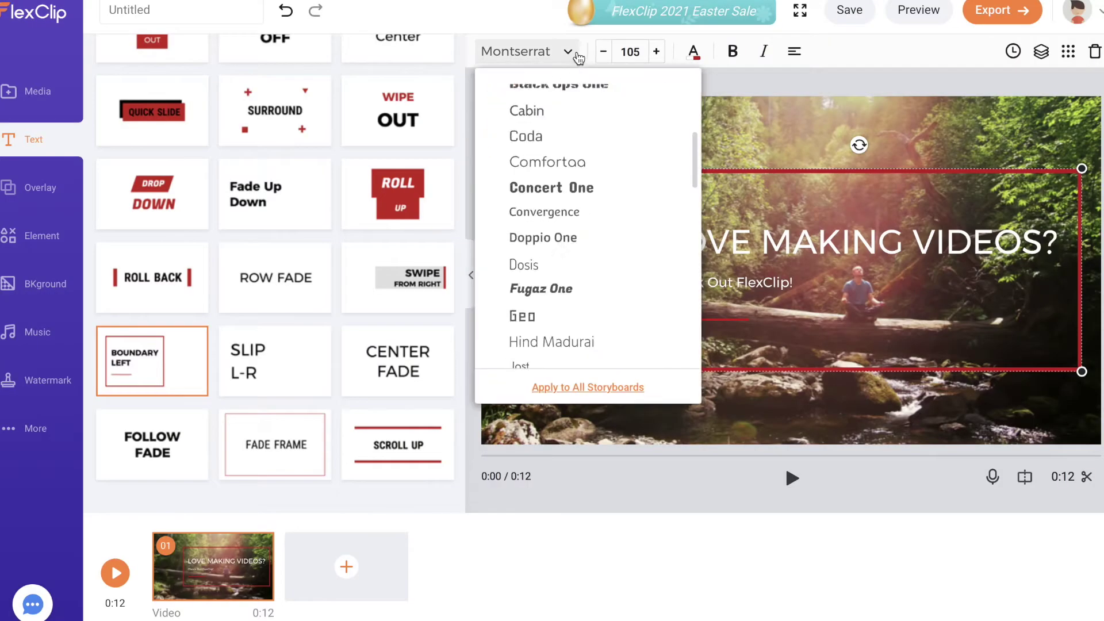
scroll(569, 173, "down", 2)
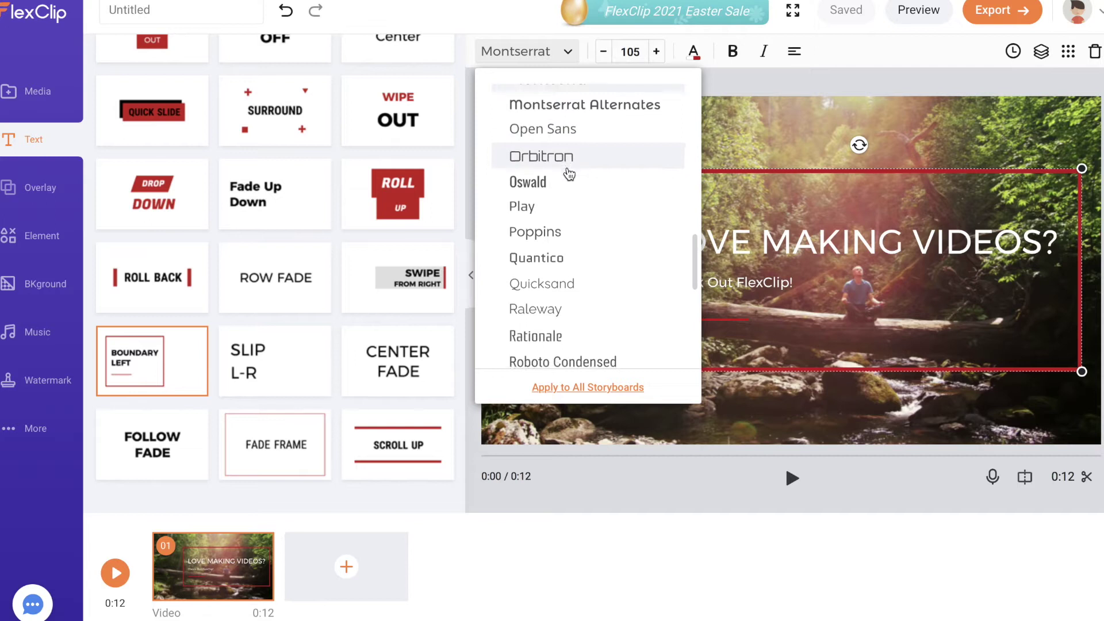
scroll(569, 174, "down", 1)
scroll(568, 176, "down", 1)
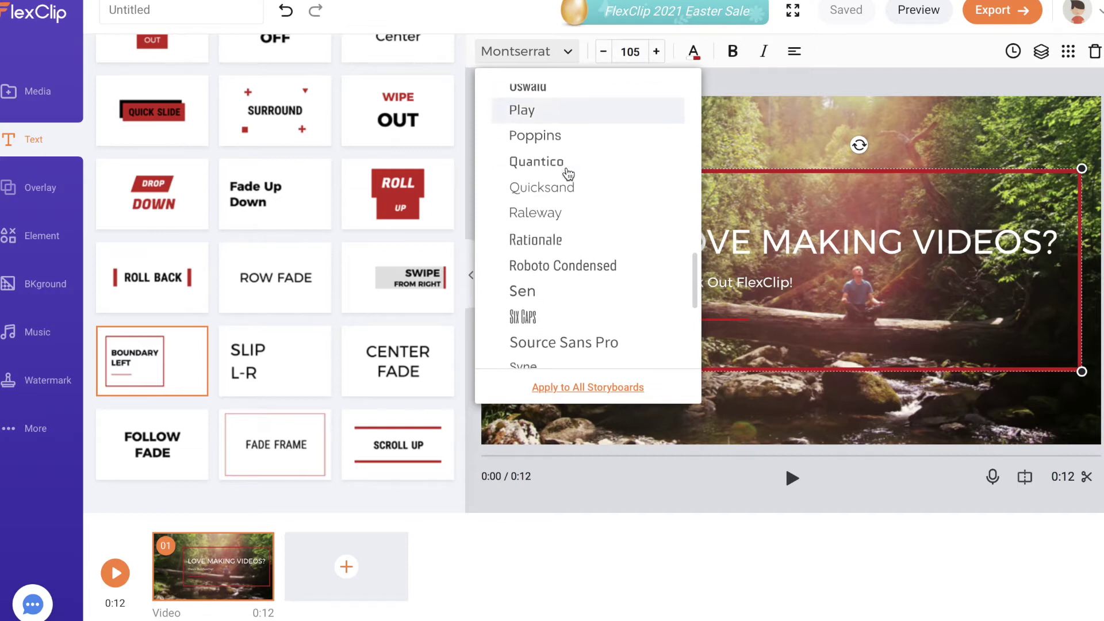
scroll(568, 176, "down", 3)
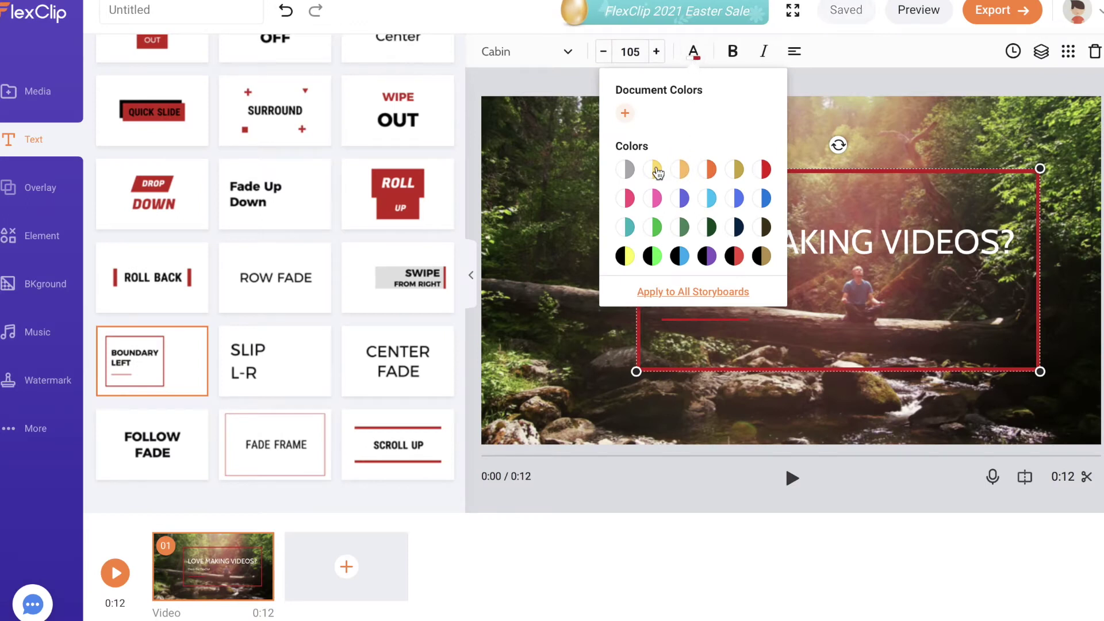
left_click(657, 171)
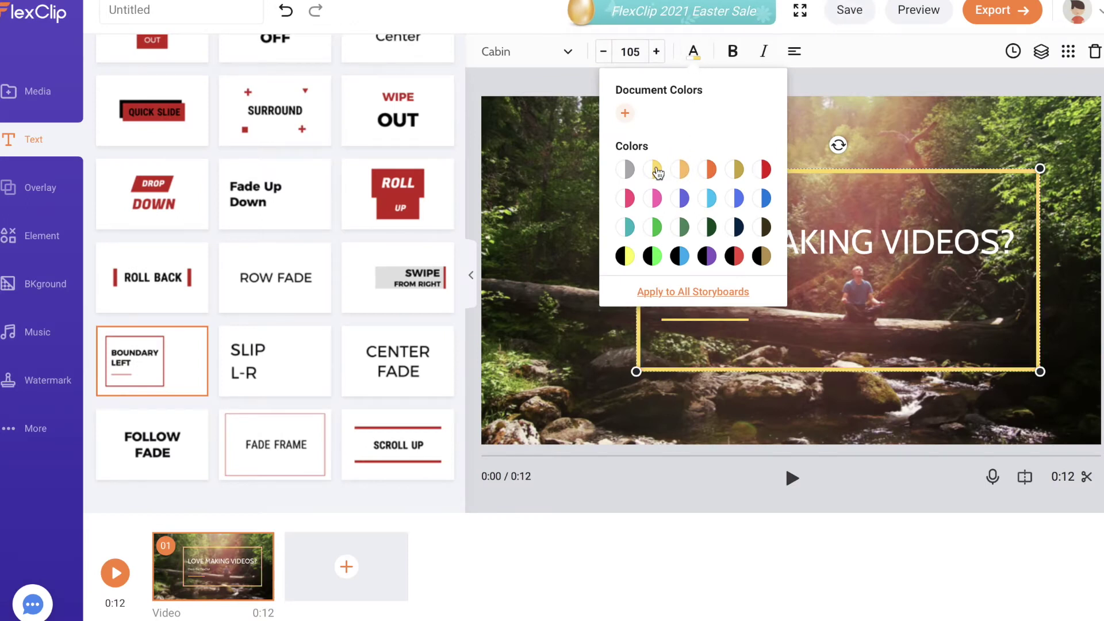
left_click(805, 86)
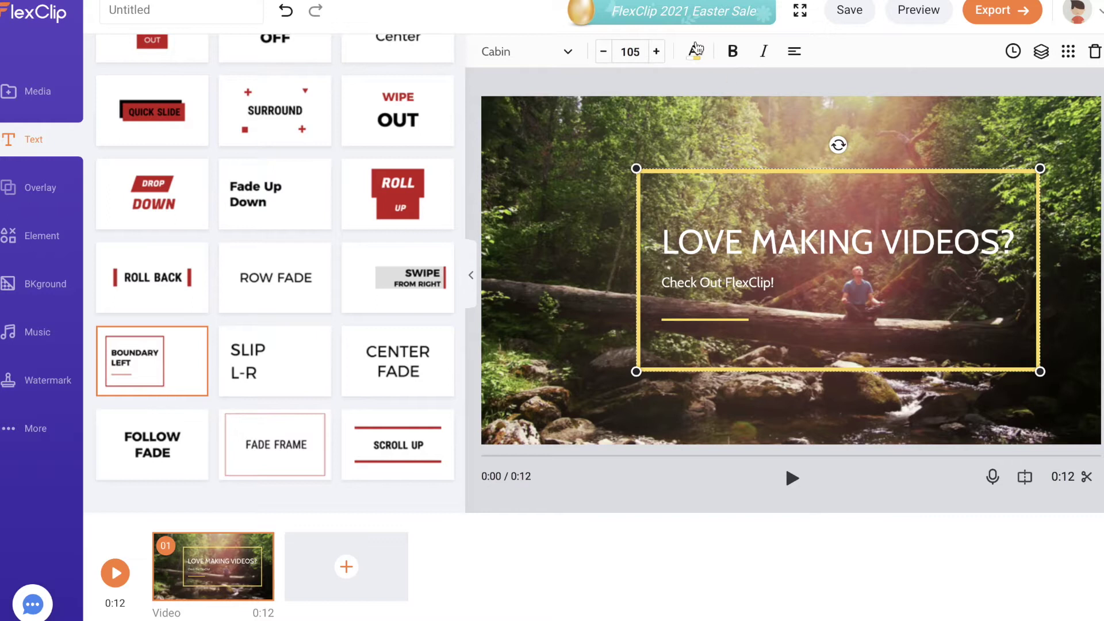
left_click(695, 51)
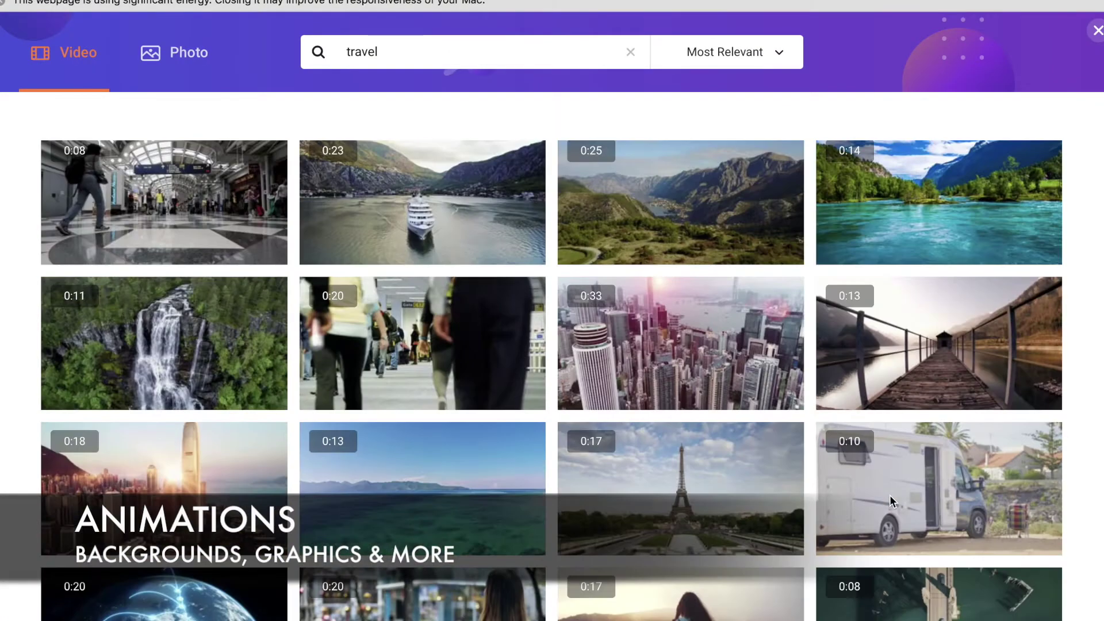
scroll(890, 495, "down", 5)
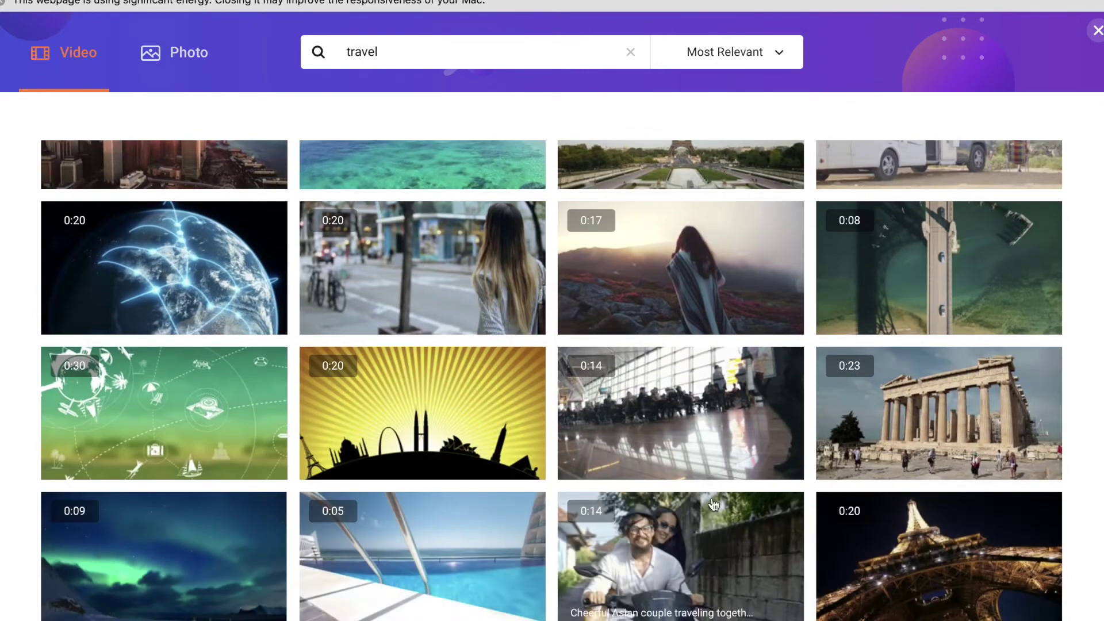
- Add the 20-second yellow skyline silhouette travel clip as scene 05
left_click(423, 429)
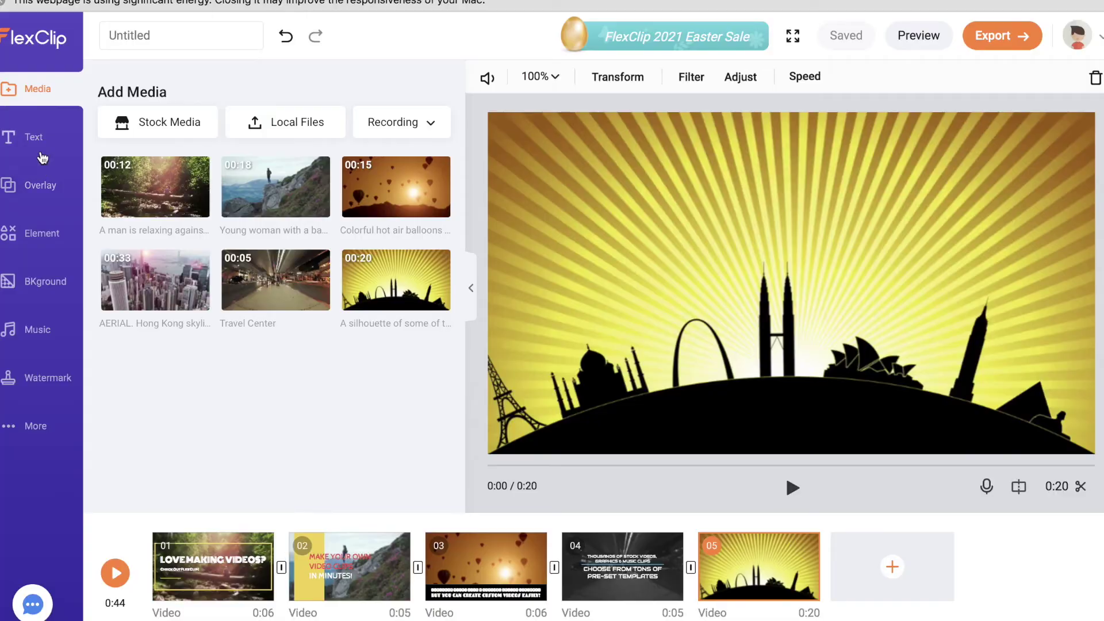
left_click(50, 234)
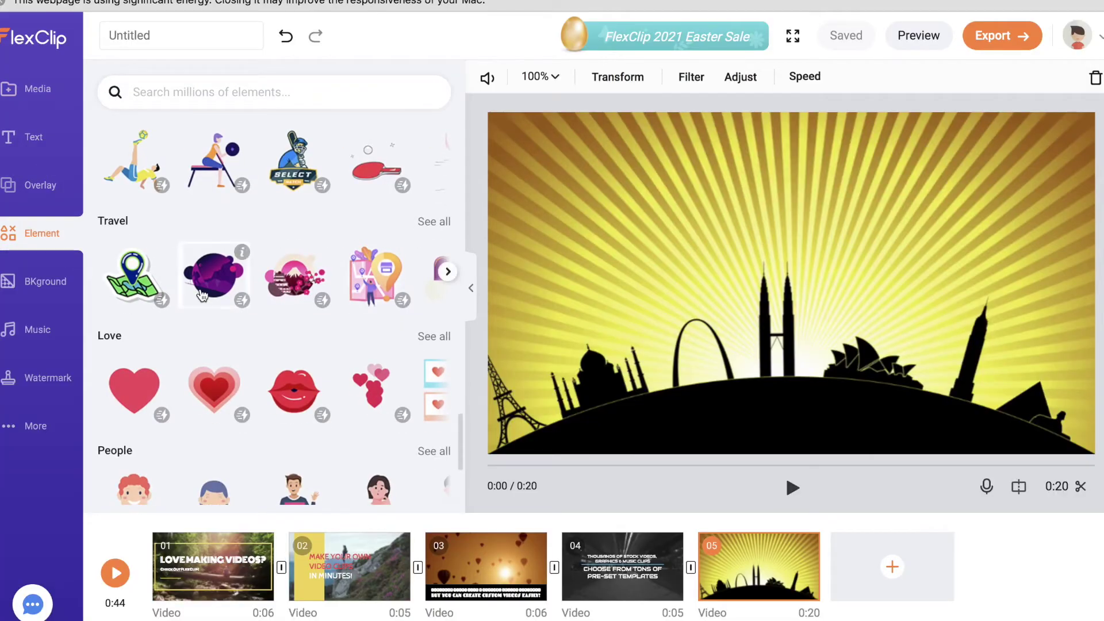
scroll(203, 294, "down", 1)
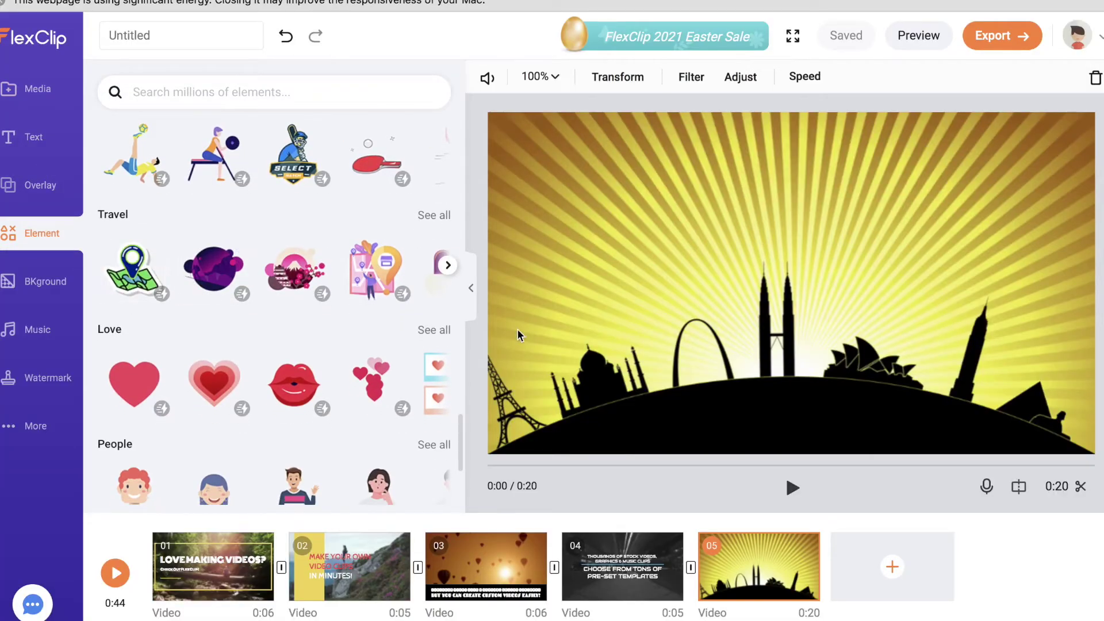
- Add a map-pin travel sticker and a rotated black plane from a PLANE search
left_click(134, 268)
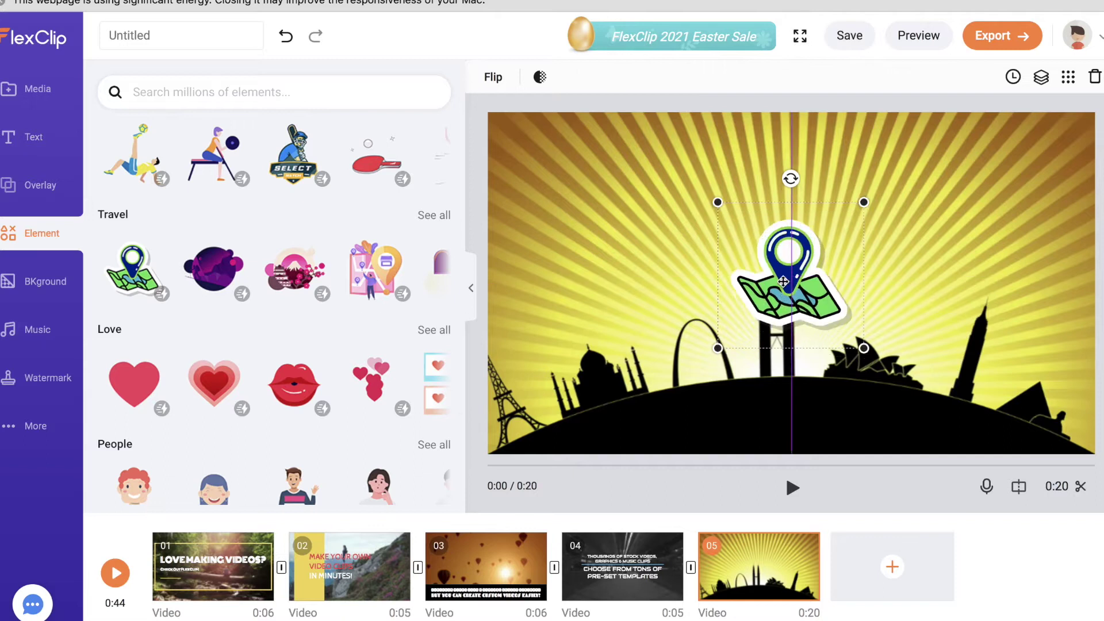
left_click_drag(783, 281, 781, 207)
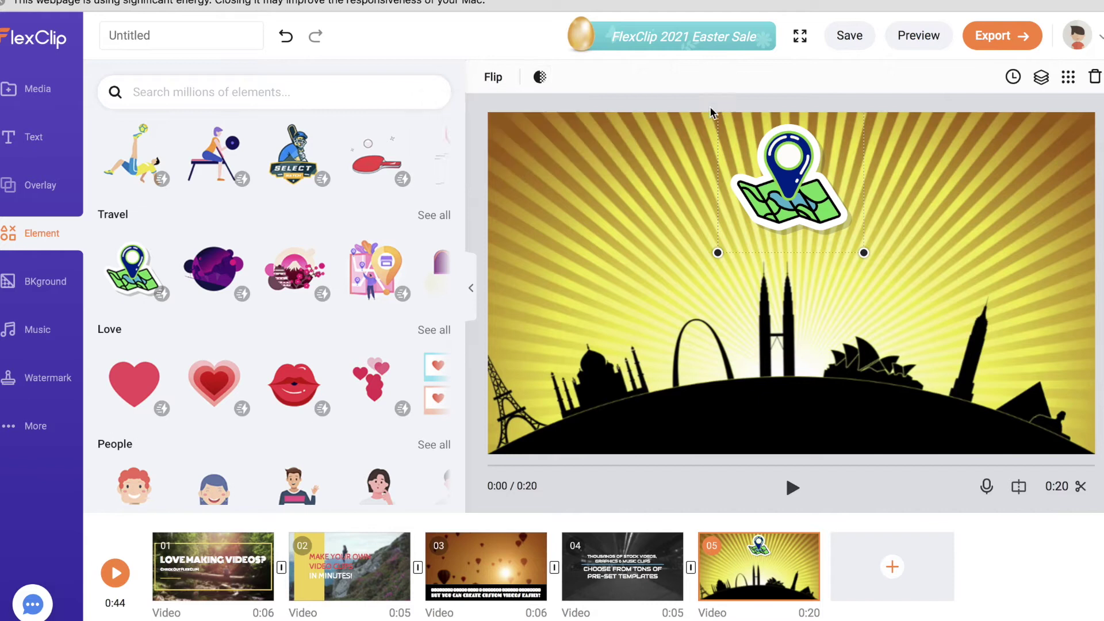
scroll(375, 207, "down", 3)
scroll(375, 208, "down", 4)
left_click(259, 93)
type("PLANE")
key("Return")
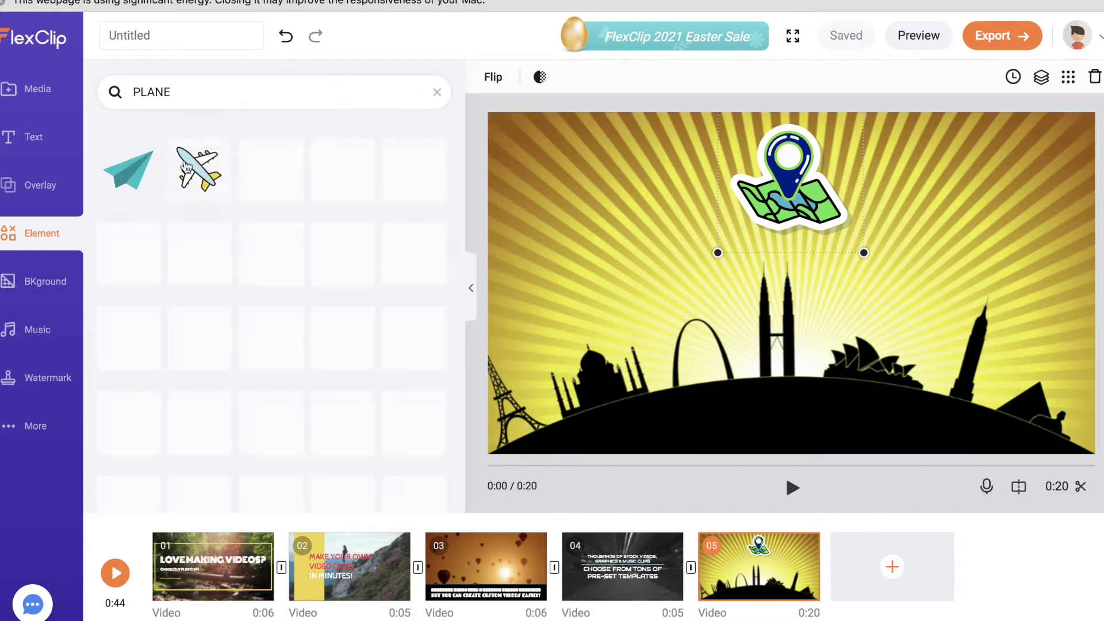
left_click_drag(414, 338, 615, 261)
left_click_drag(618, 164, 703, 250)
left_click(487, 77)
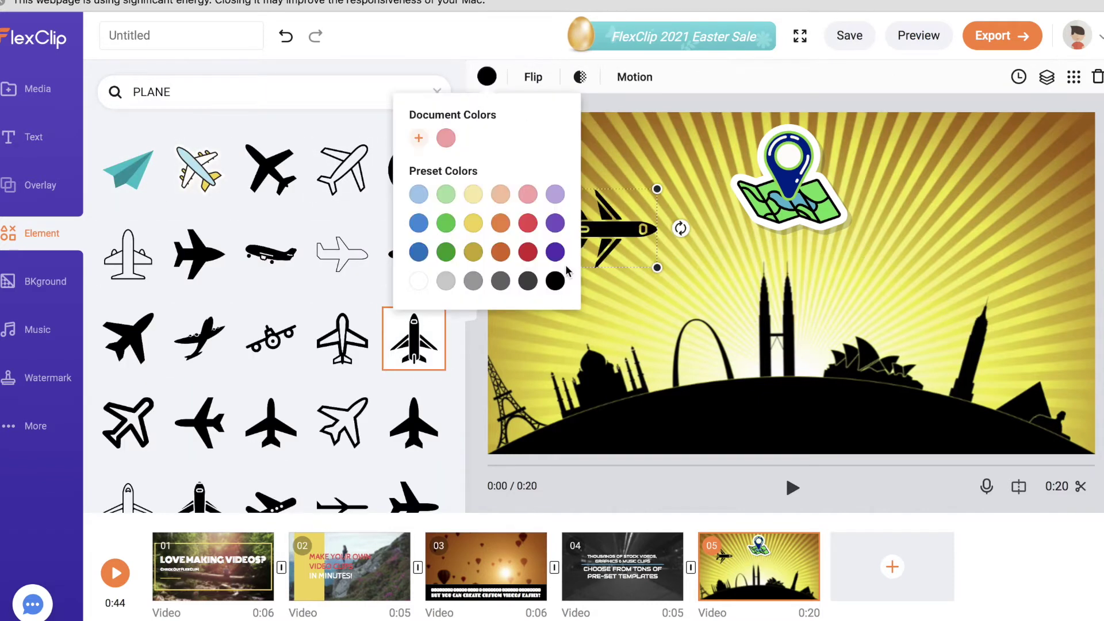
left_click(557, 278)
mouse_move(621, 235)
left_mouse_down()
mouse_move(561, 268)
mouse_move(621, 243)
left_mouse_up()
- Add a travel globe sticker recoloured yellow with a black outline
left_click(326, 104)
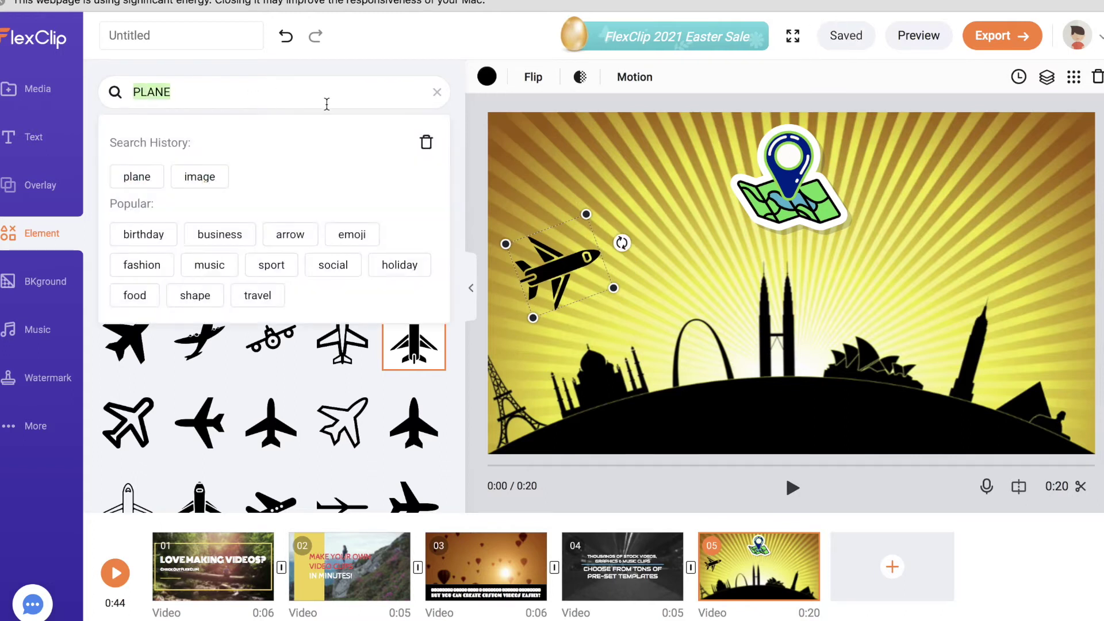
left_click(257, 295)
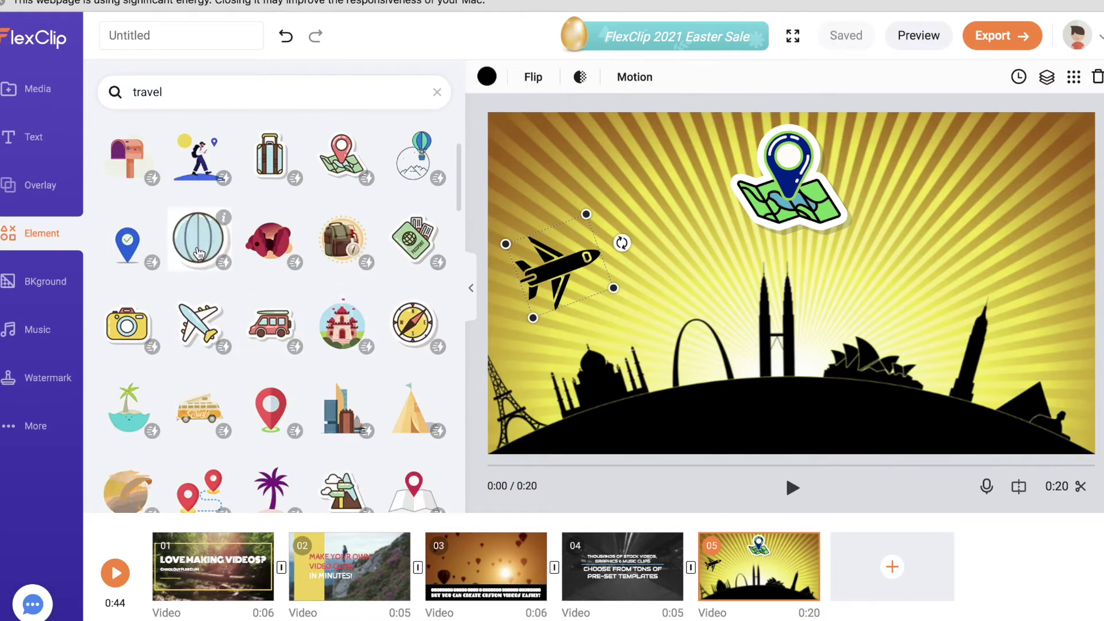
left_click(661, 296)
left_click(199, 238)
left_click(535, 77)
left_click(547, 220)
left_click(559, 77)
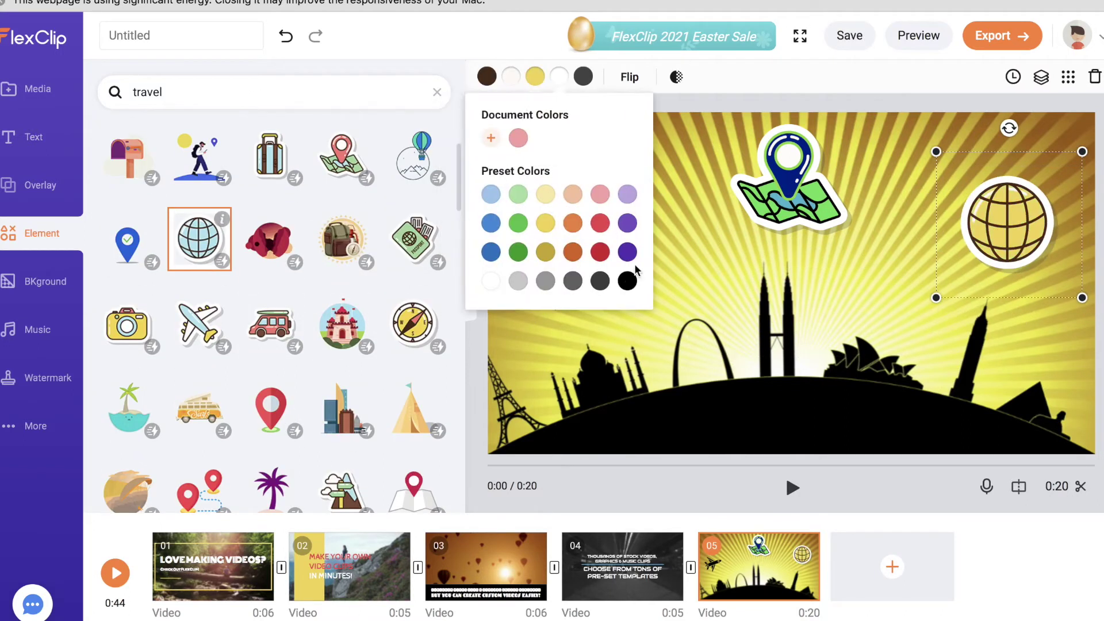
left_click(630, 279)
- Arrange the plane level at top centre and the map pin on the left
key("space")
left_click(557, 266)
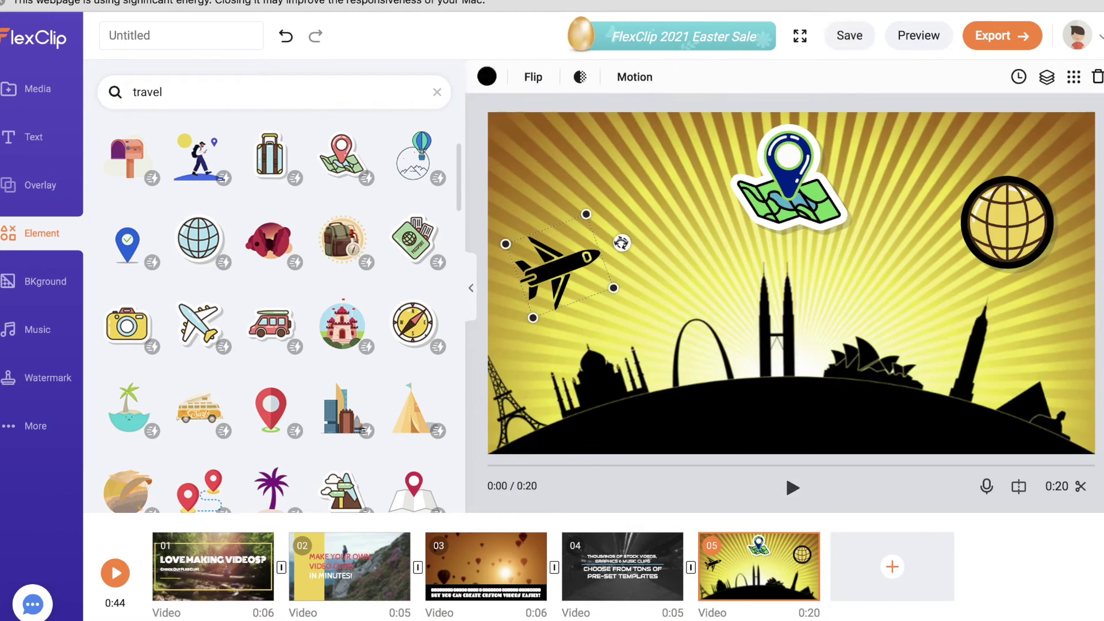
left_click_drag(557, 266, 754, 256)
left_click_drag(790, 203, 573, 242)
left_click_drag(760, 250, 774, 195)
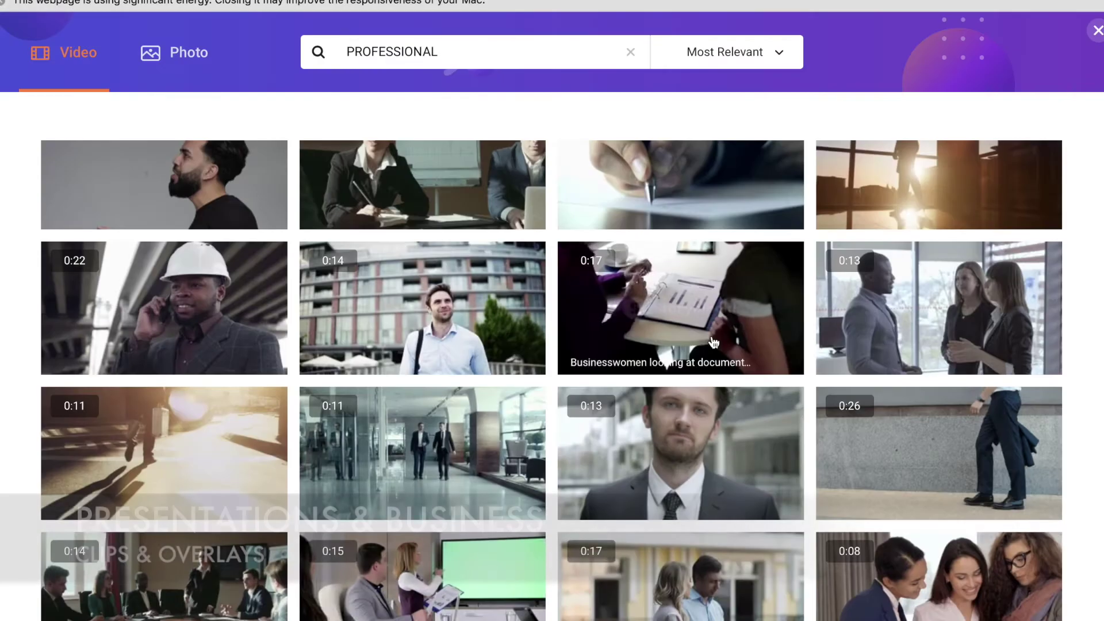
scroll(713, 343, "down", 2)
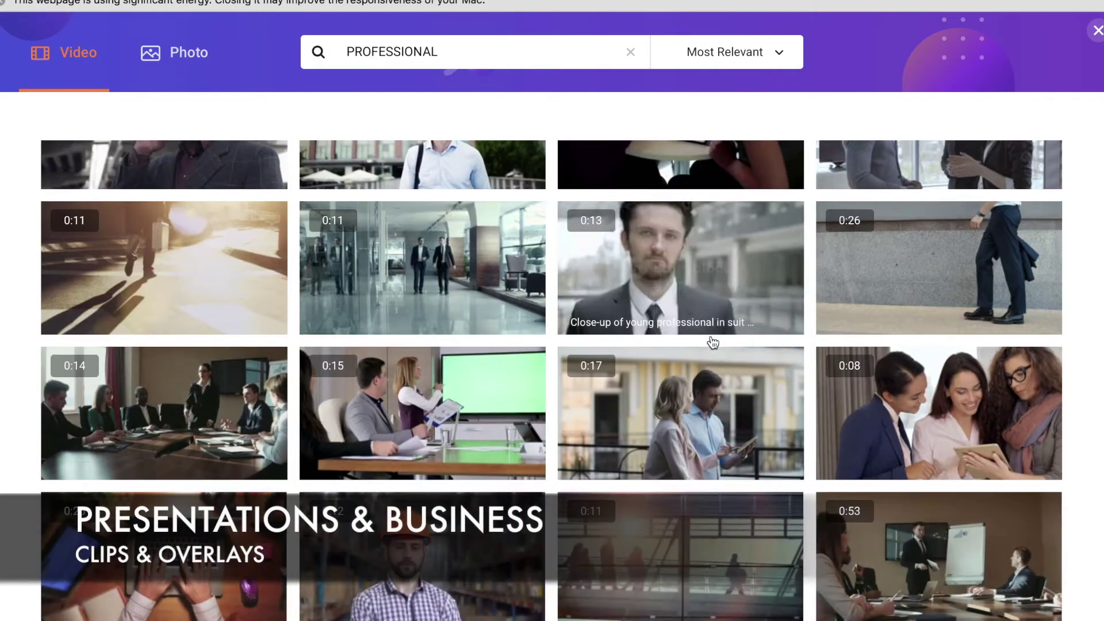
scroll(711, 343, "down", 2)
scroll(711, 344, "up", 3)
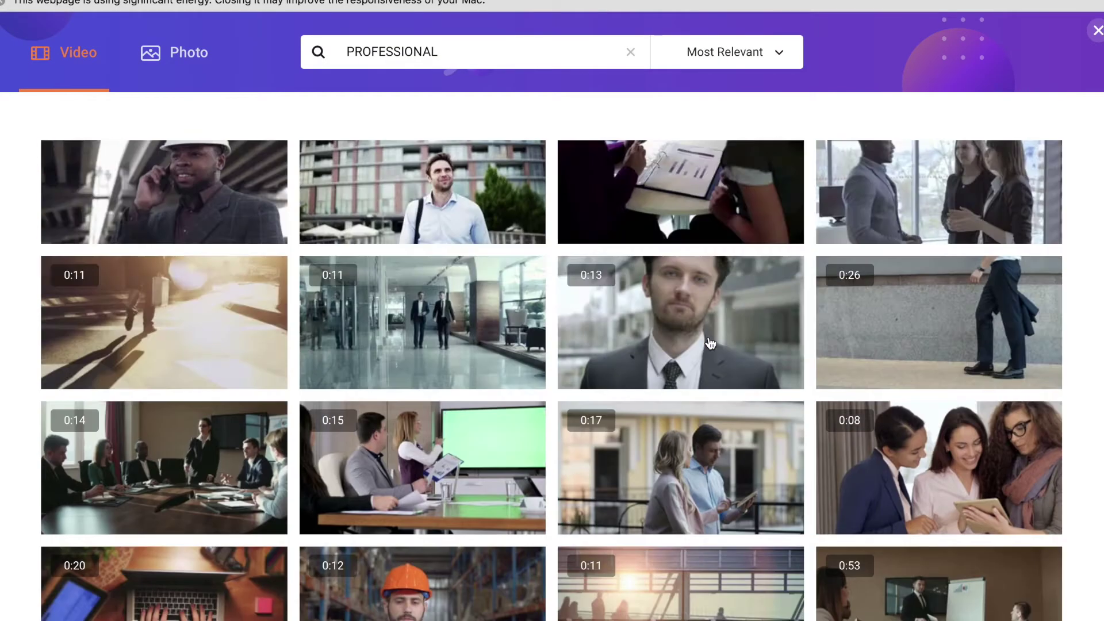
scroll(709, 336, "up", 3)
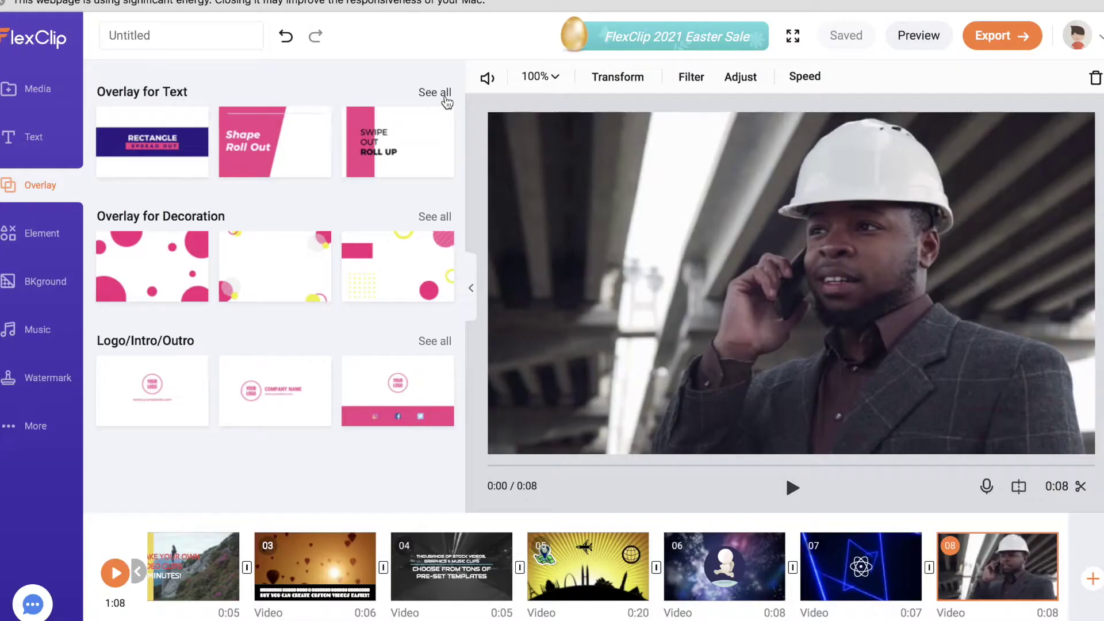
- Apply a black Layer Jump Out overlay reading 'VIDEO SLIDESHOWS FOR BUSINESS' in Julius Sans One
left_click(446, 101)
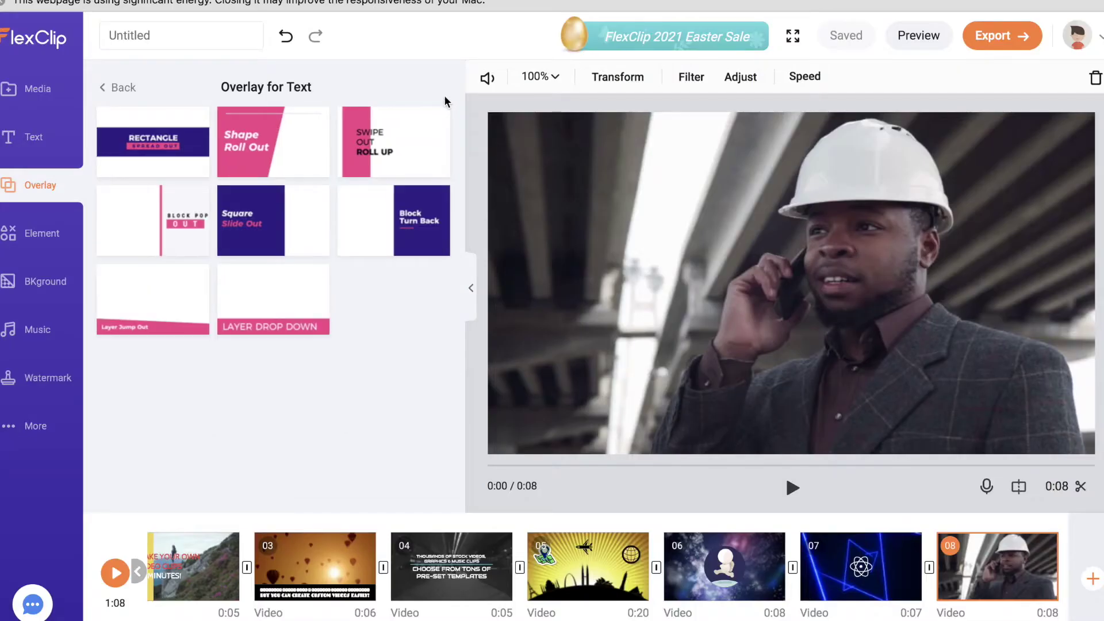
left_click(161, 320)
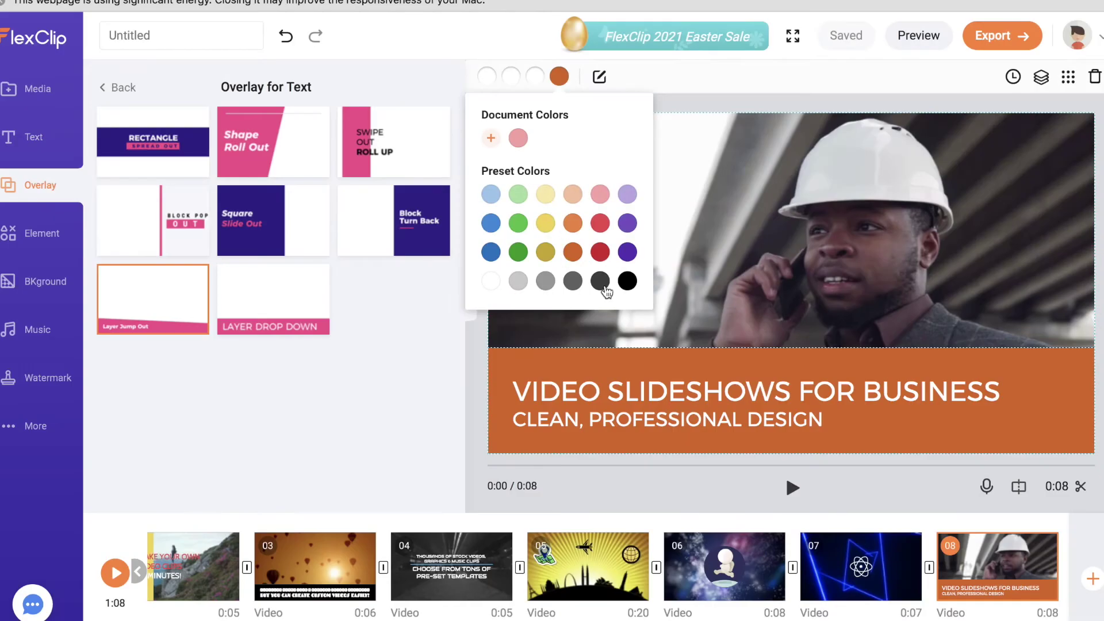
left_click(627, 280)
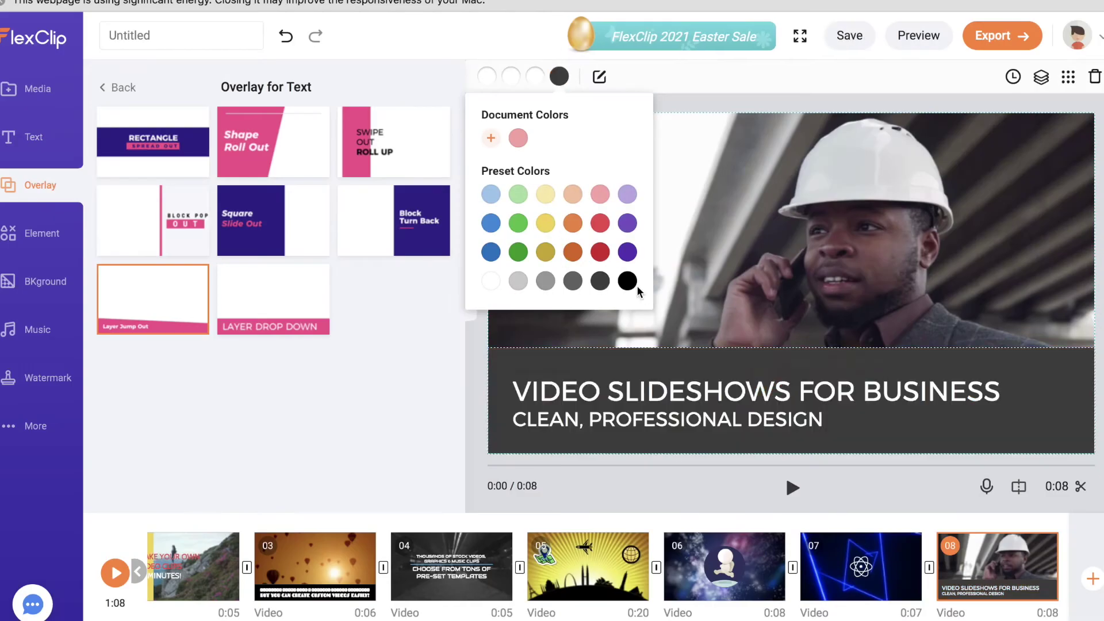
scroll(562, 262, "up", 3)
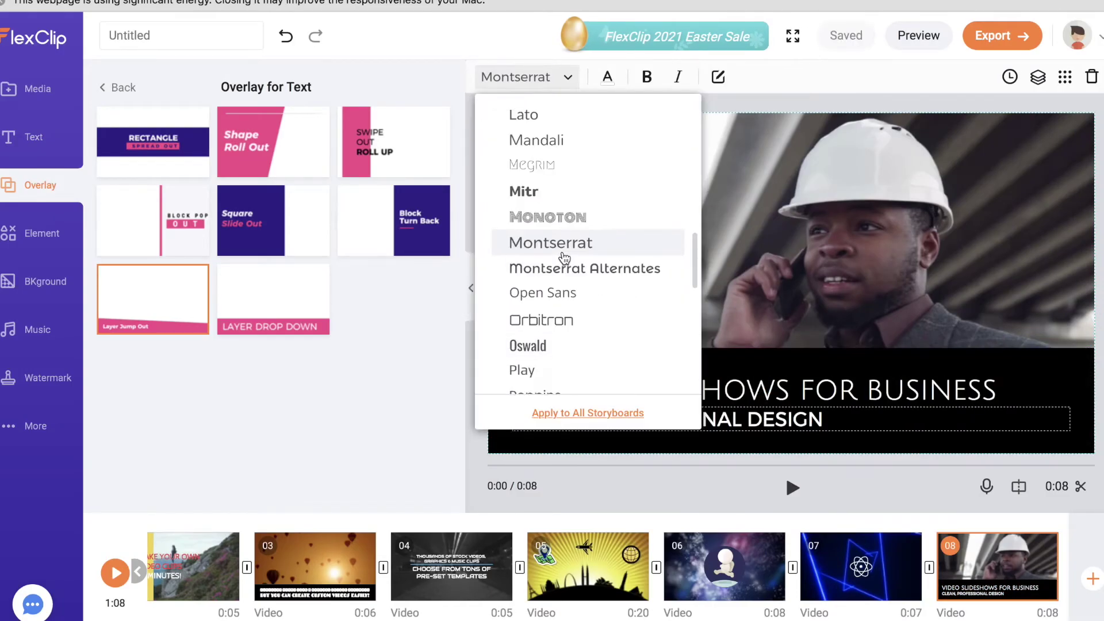
scroll(562, 263, "up", 10)
scroll(563, 257, "down", 8)
left_click(587, 142)
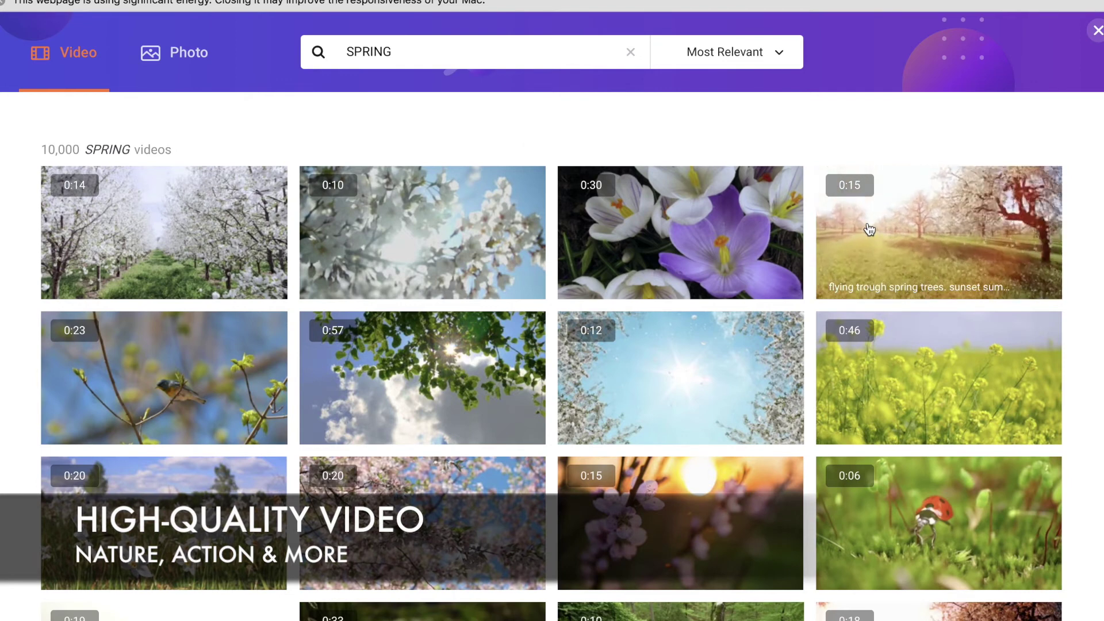
- Add the trimmed spring orchard clip and review its transform and colour settings
left_click(869, 230)
left_click(631, 516)
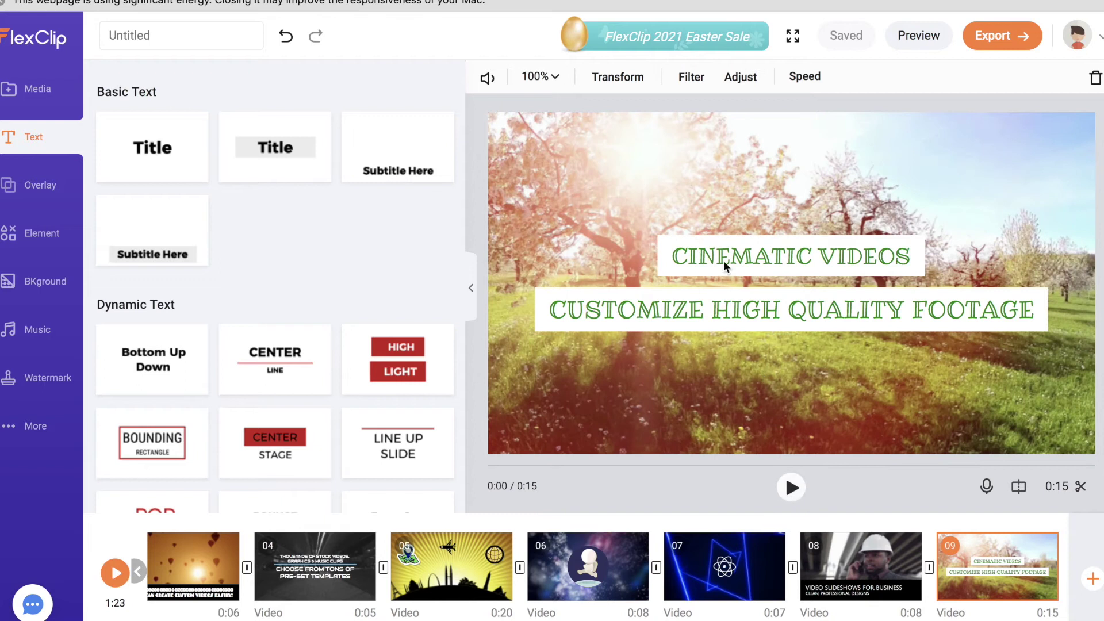
left_click(628, 81)
left_click(693, 79)
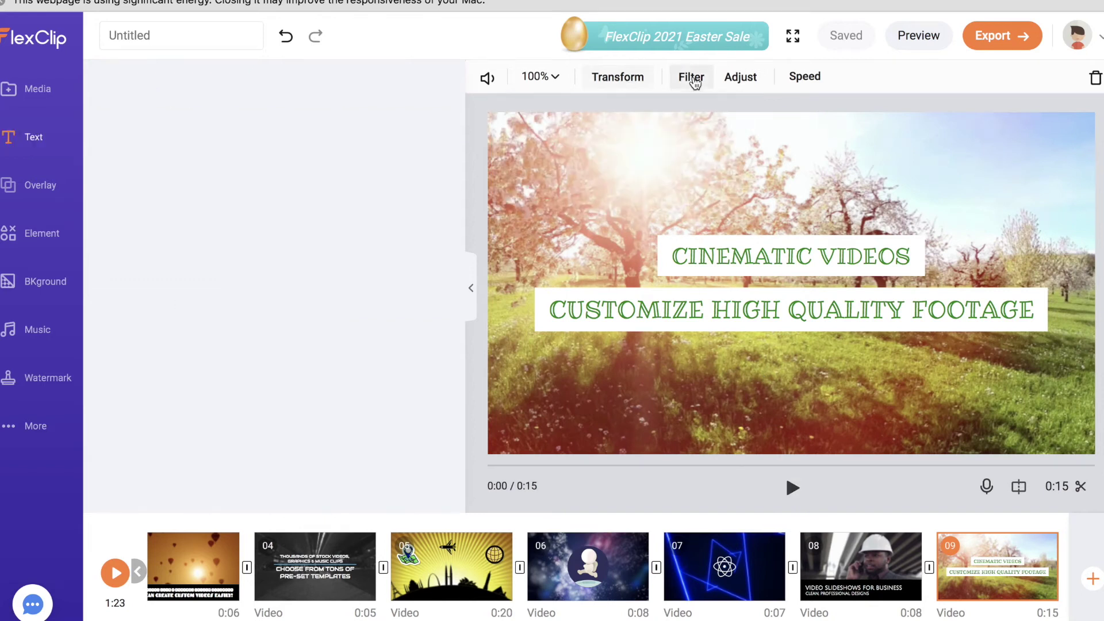
left_click(742, 86)
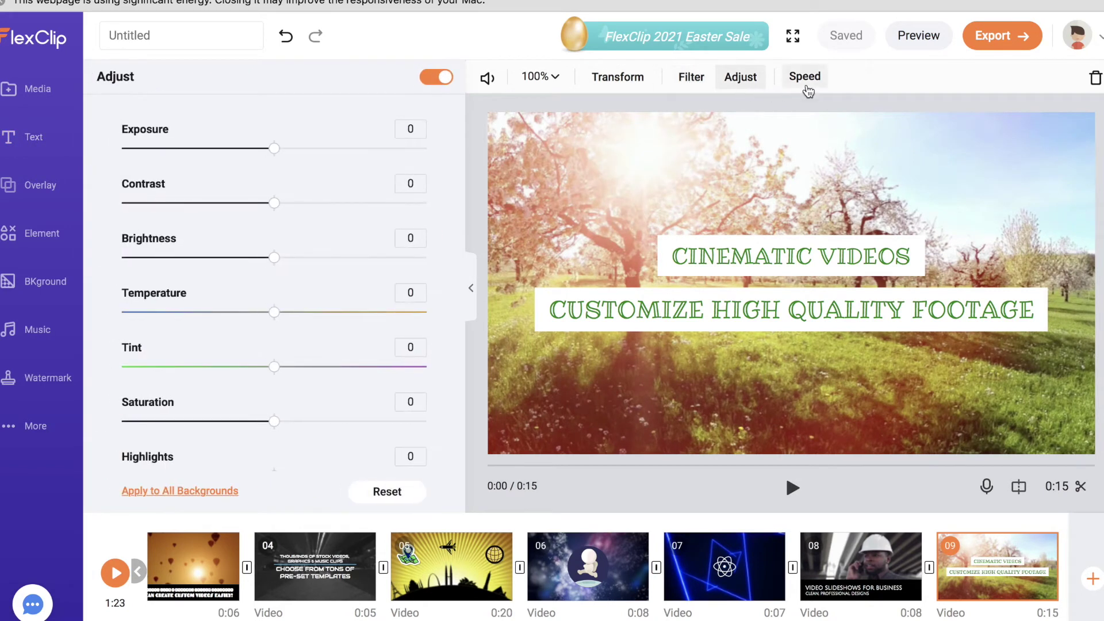
- Play the orchard scene, then preview and play the whole video
left_click(792, 487)
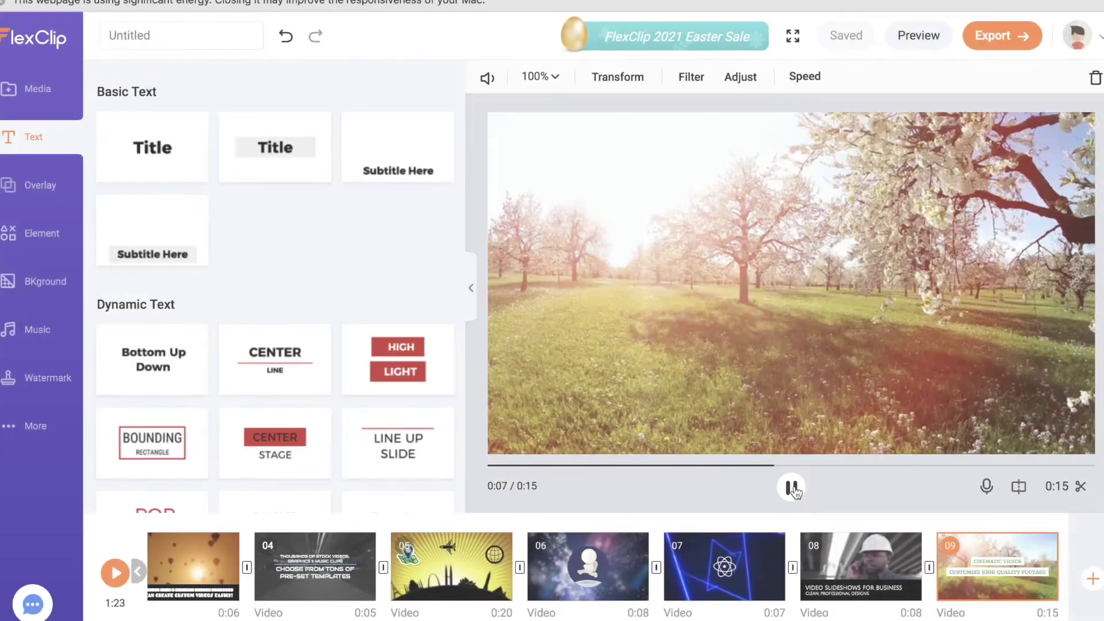
left_click(792, 487)
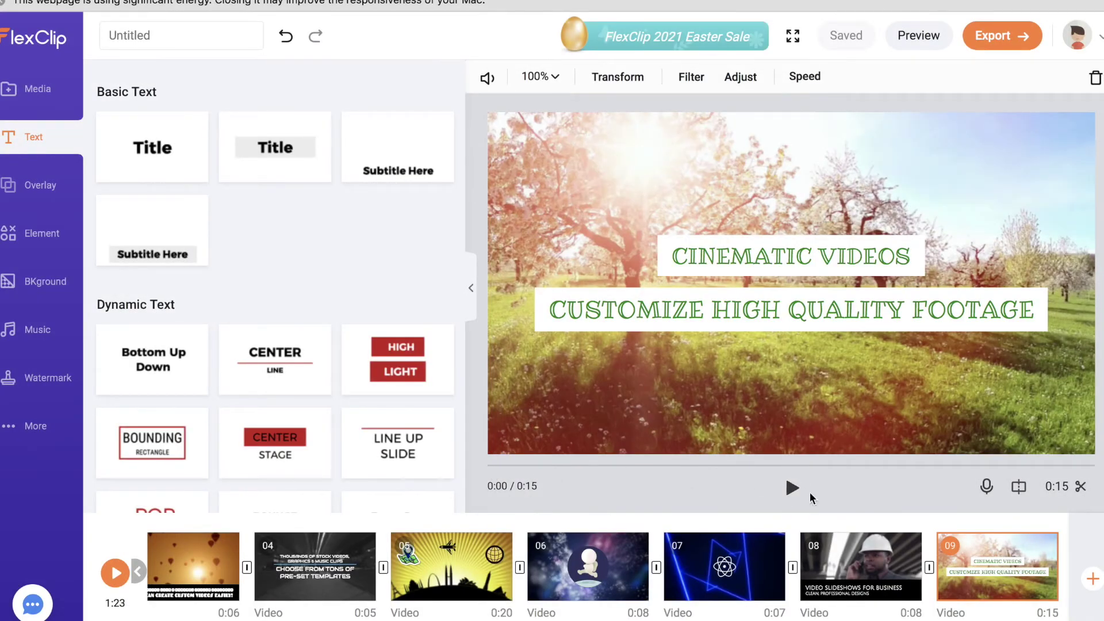
left_click(793, 488)
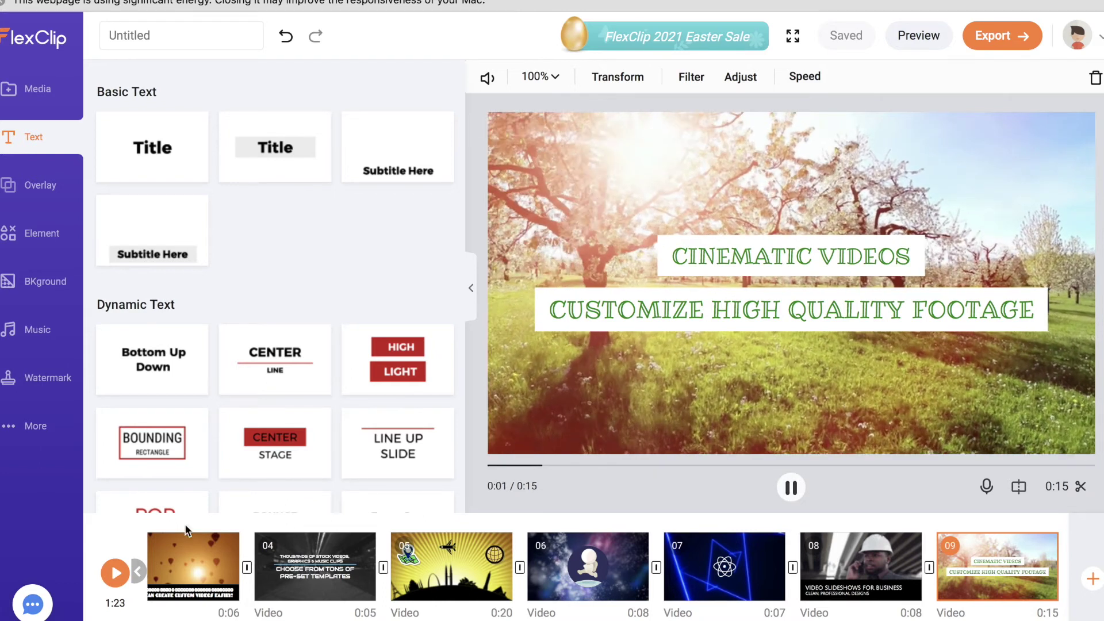
left_click(115, 572)
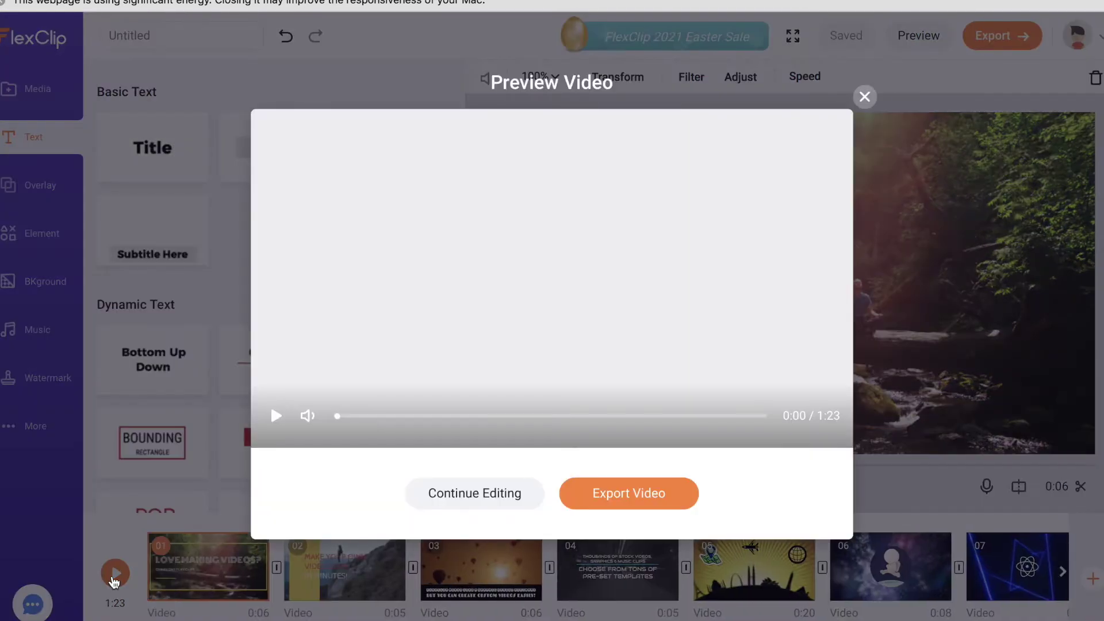
left_click(278, 417)
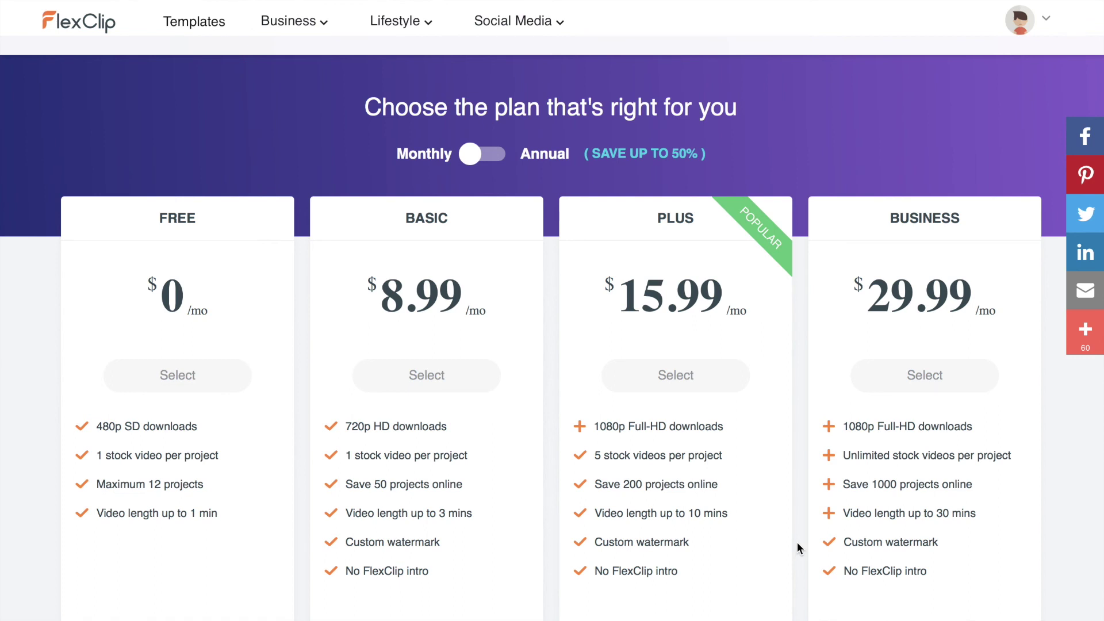
- Switch the plan prices from monthly to annual billing
left_click(479, 157)
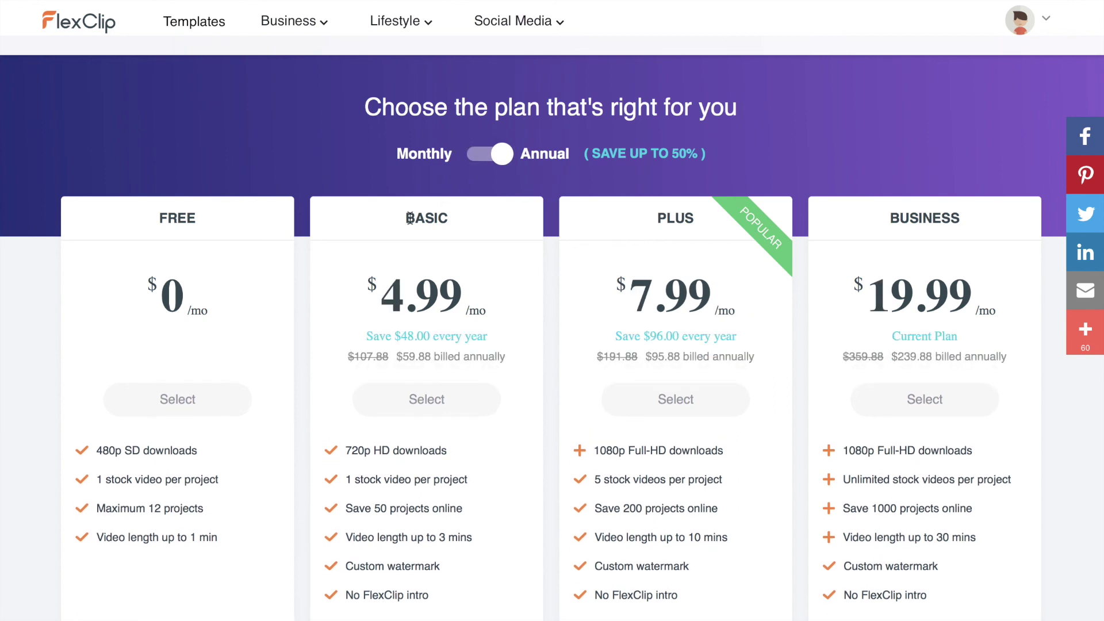